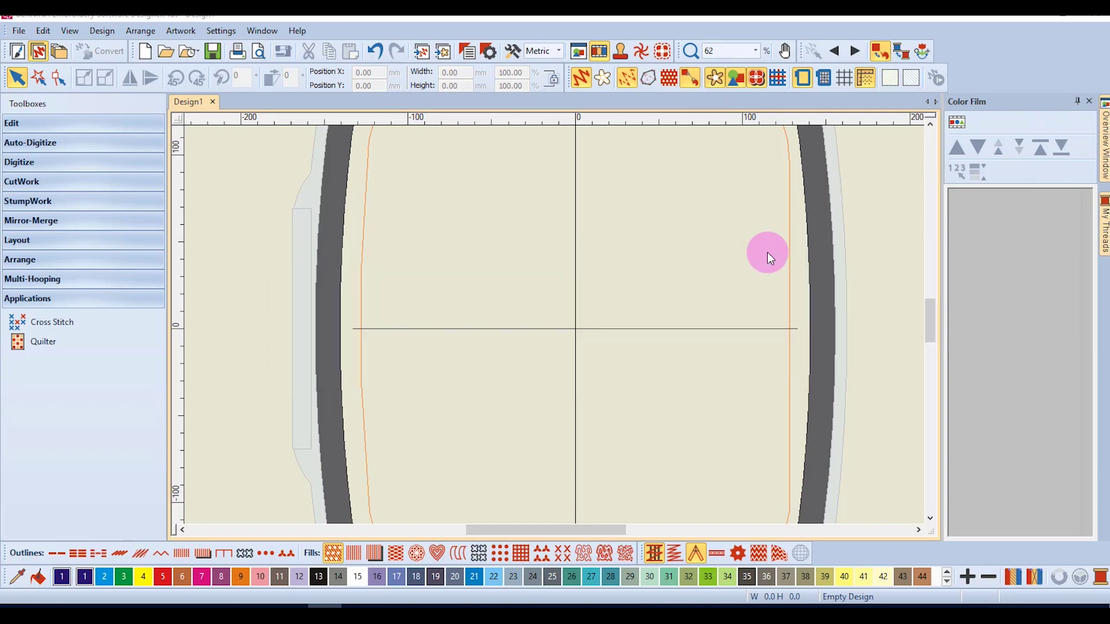
Step: Review the program options, then switch to Artwork mode and acquire from the scanner
click(514, 53)
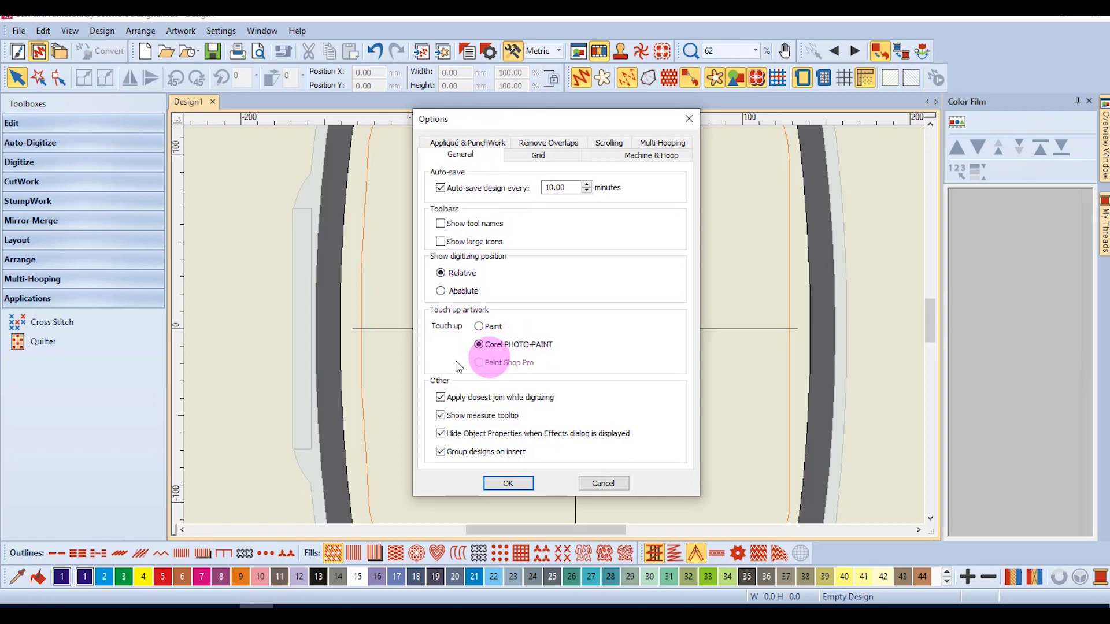
click(495, 483)
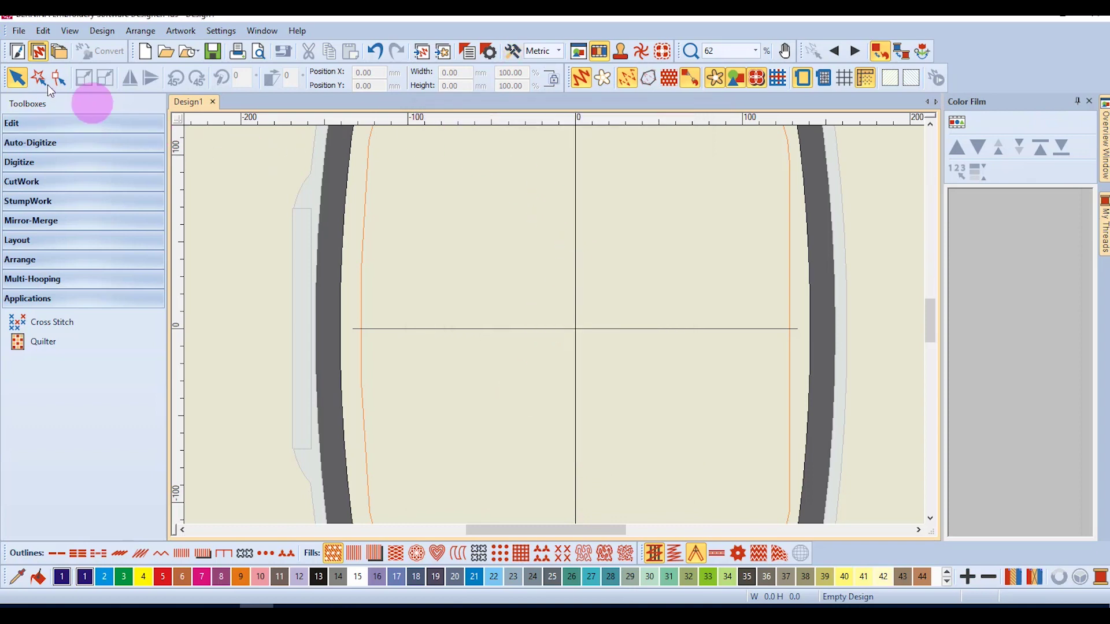
click(17, 51)
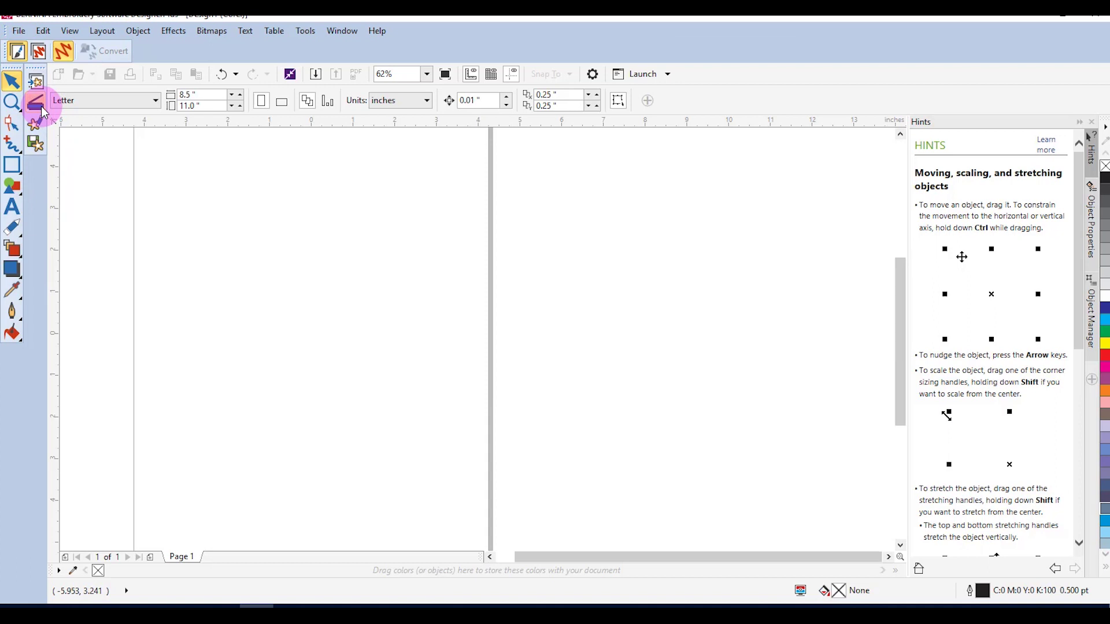
click(35, 103)
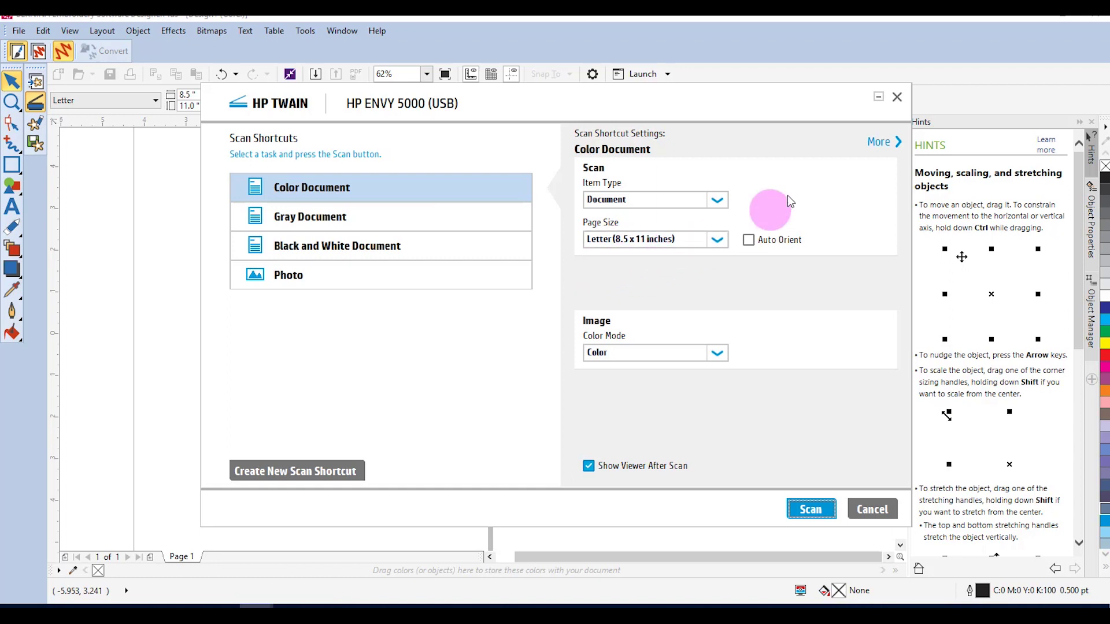
Step: Scan the chart in colour at 300 ppi and send it back, declining to save shortcuts
click(876, 141)
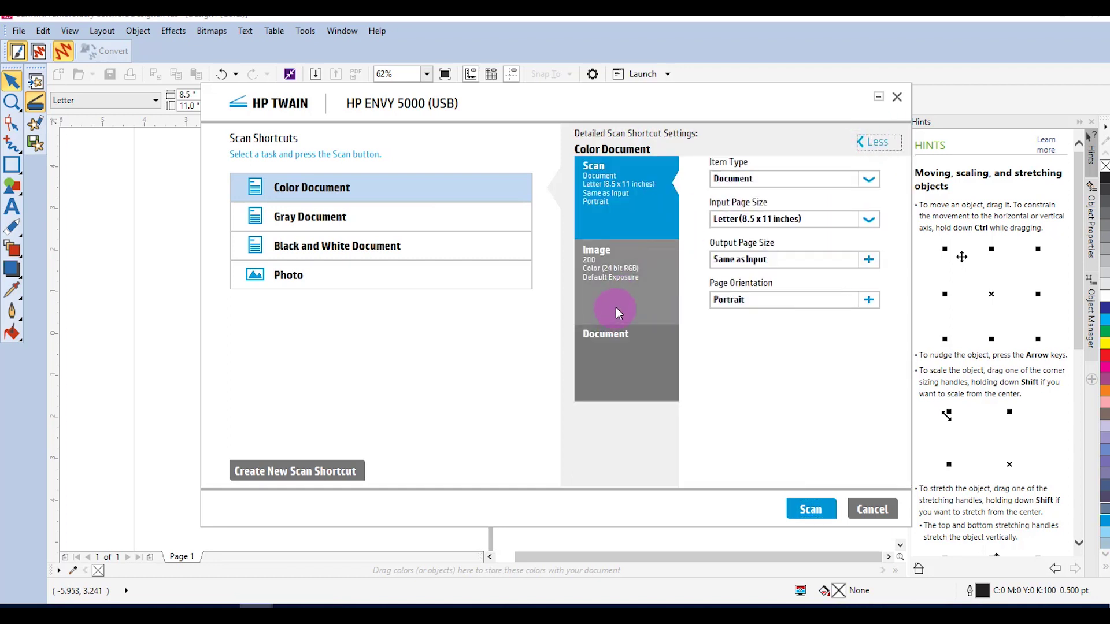
click(617, 307)
click(867, 180)
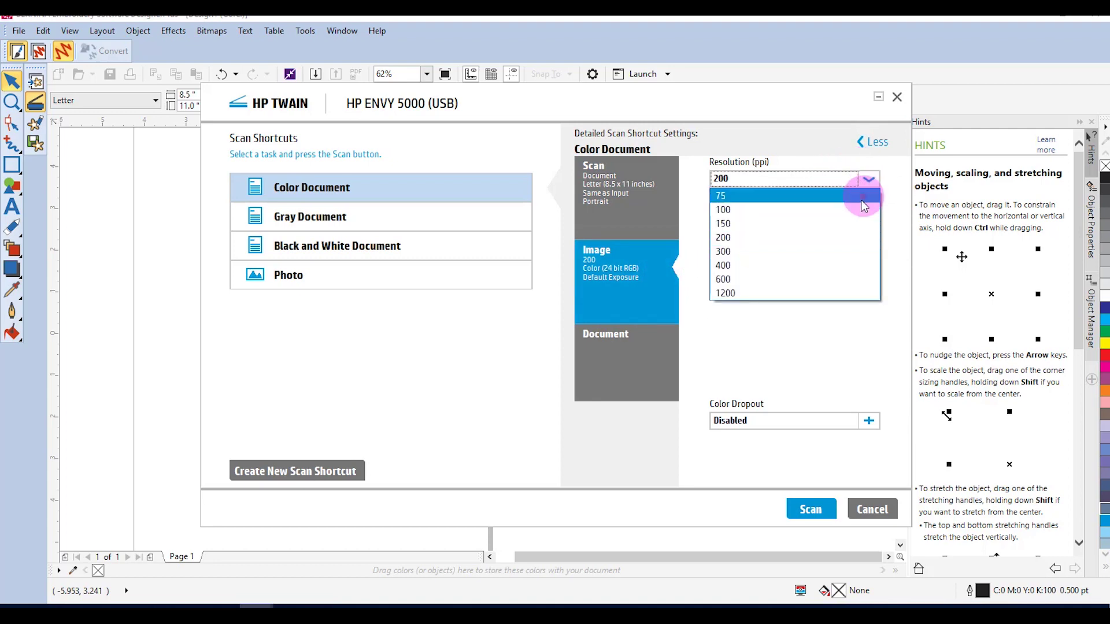
click(790, 252)
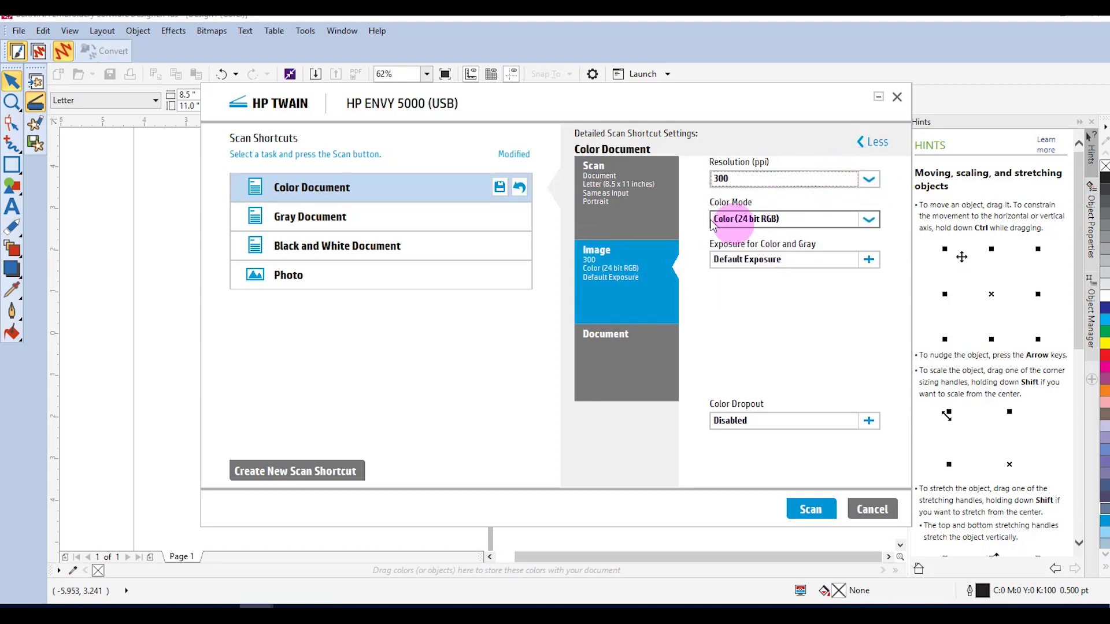
click(799, 508)
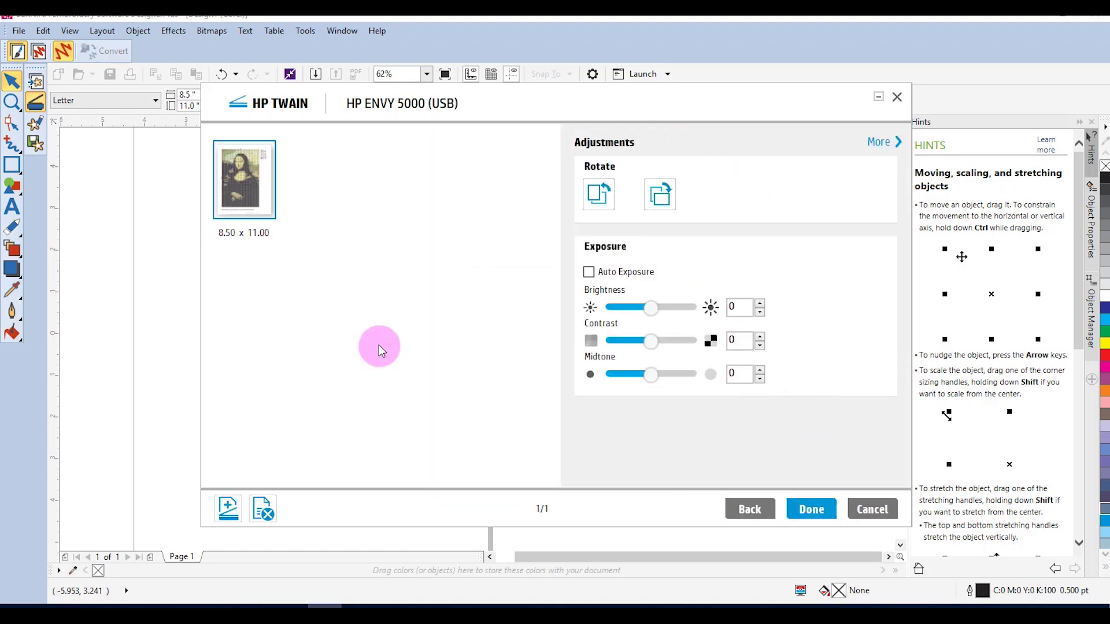
click(810, 509)
click(593, 388)
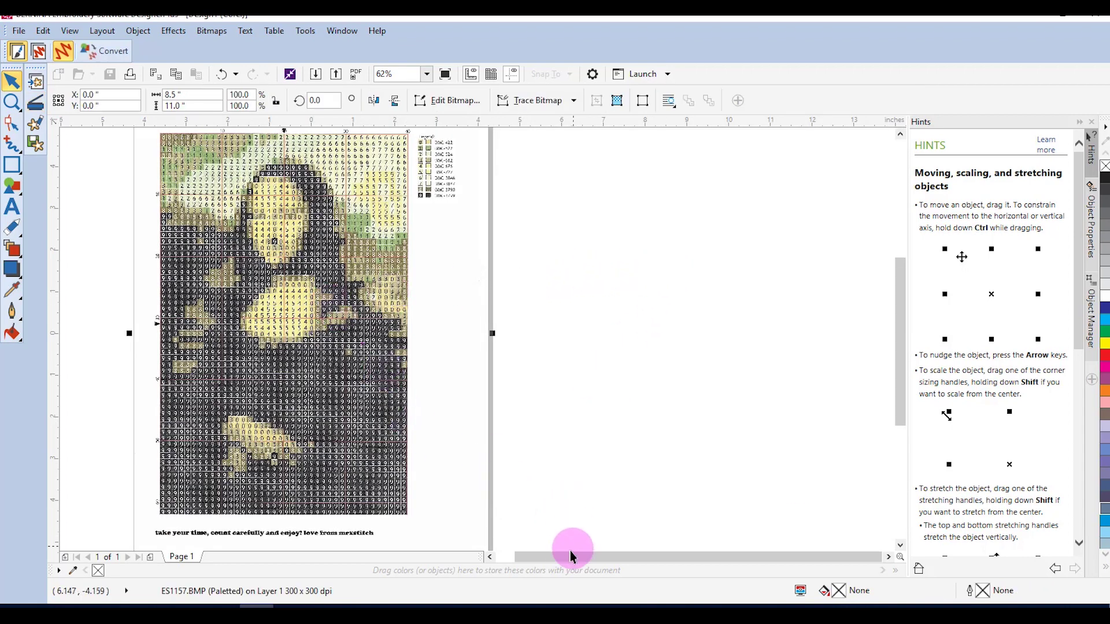
Step: Zoom in and out over the scanned chart, then pick the Crop tool from the toolbox flyout
scroll(280, 313, down, 2)
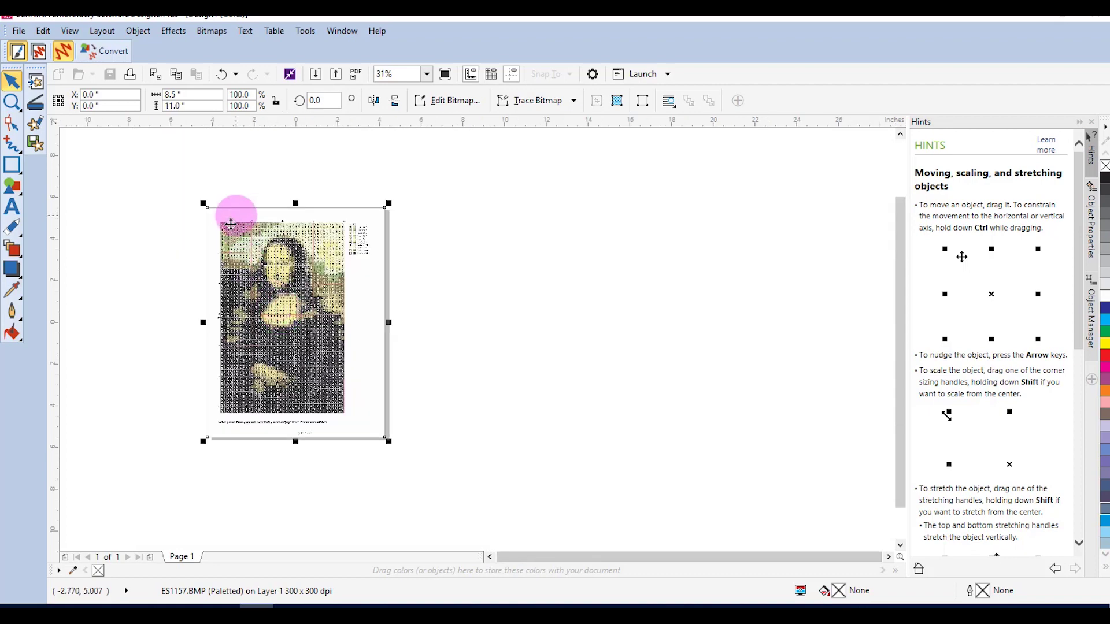
scroll(301, 319, up, 2)
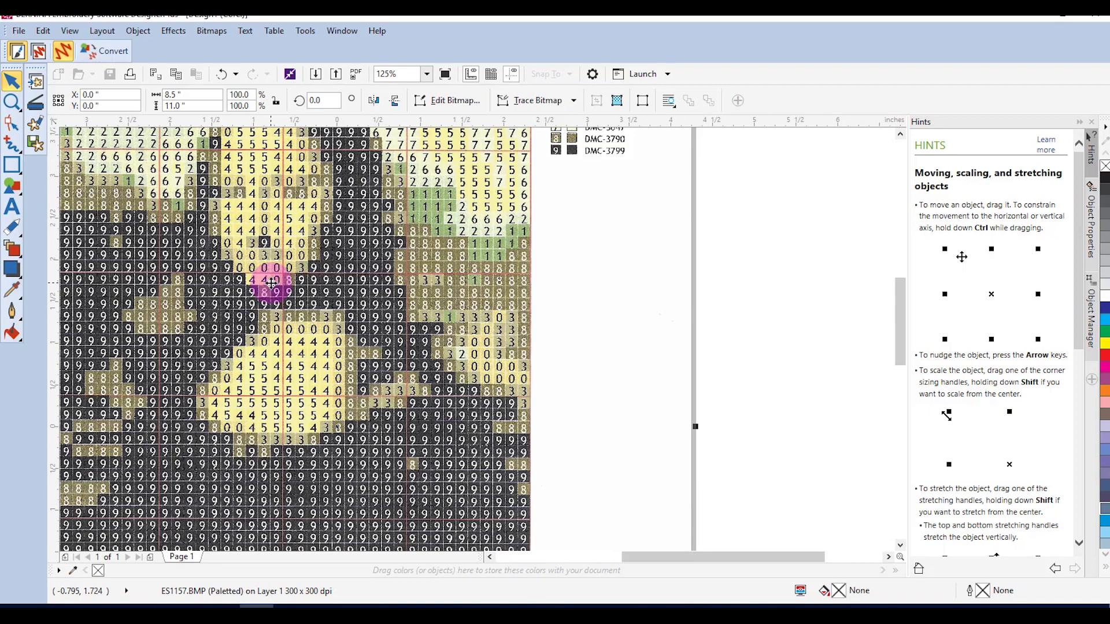
scroll(303, 259, down, 1)
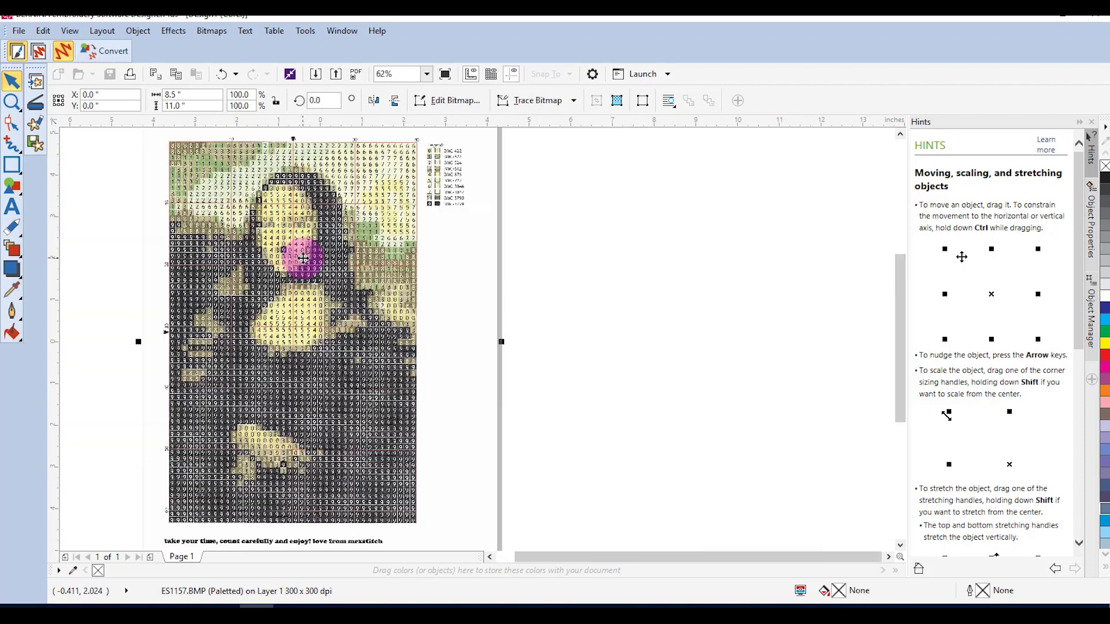
click(18, 230)
click(35, 242)
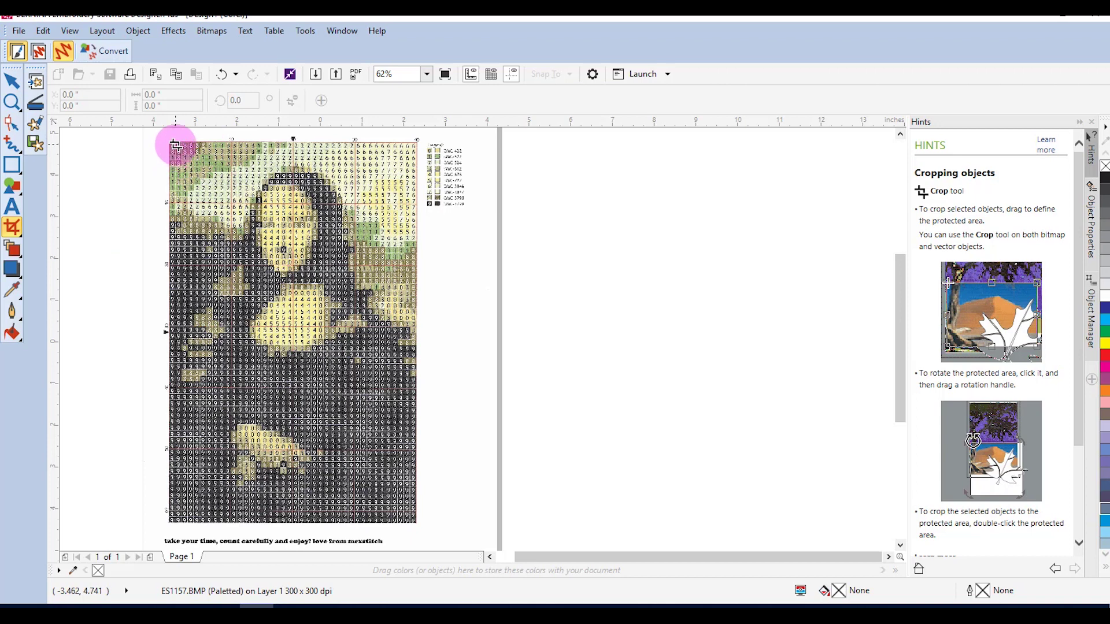
Step: Drag a crop box over the stitch grid and align its top and bottom edges to the grid
drag(172, 145, 414, 522)
scroll(272, 210, up, 2)
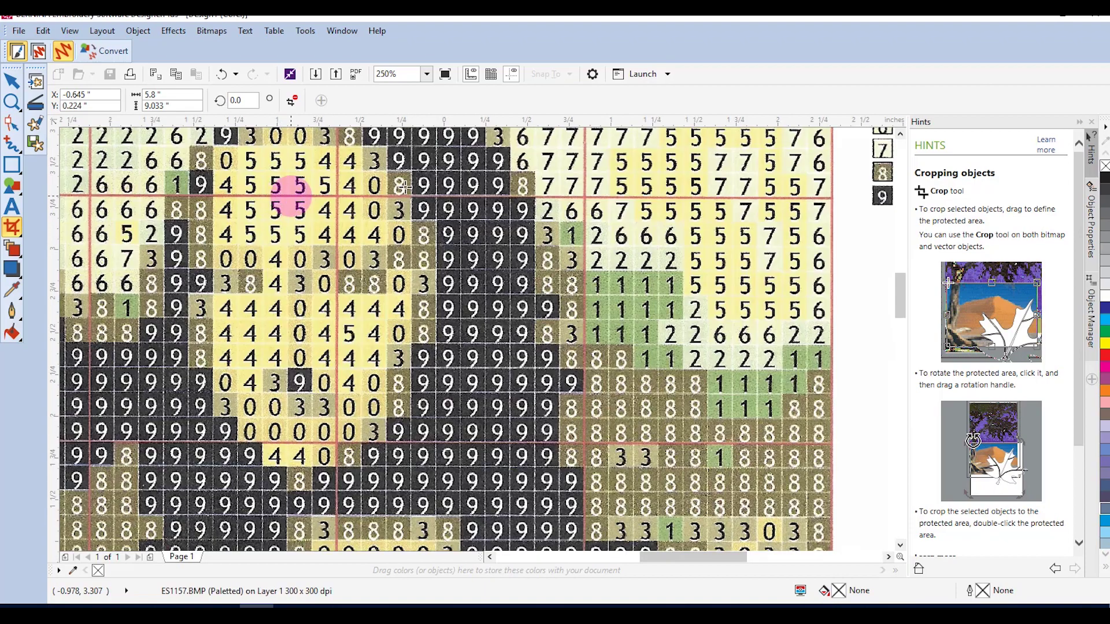
drag(900, 304, 904, 280)
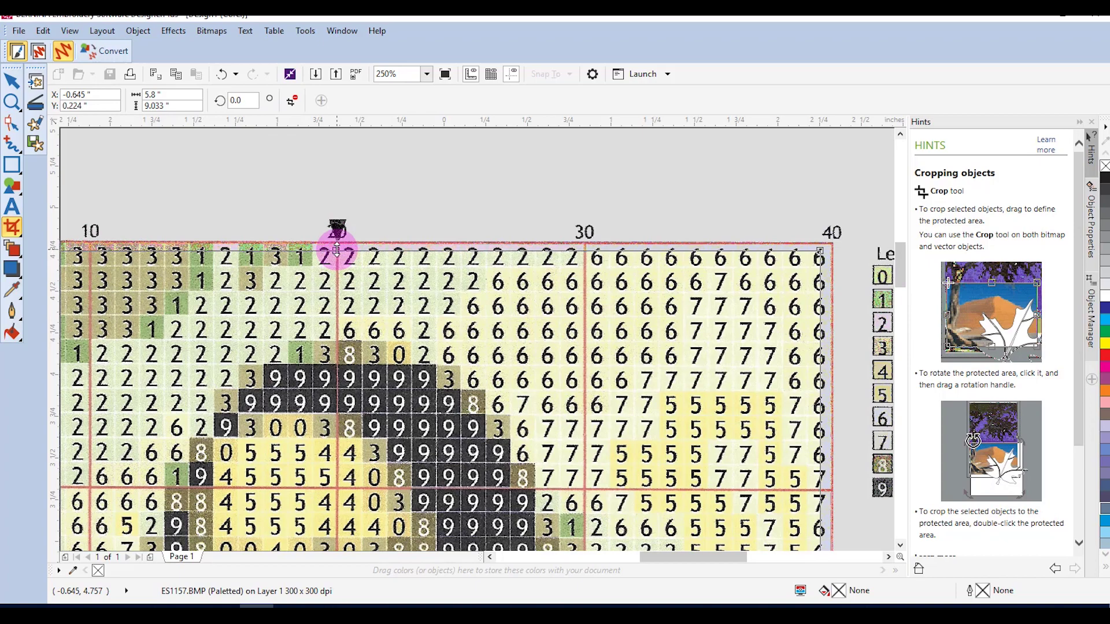
drag(337, 250, 338, 241)
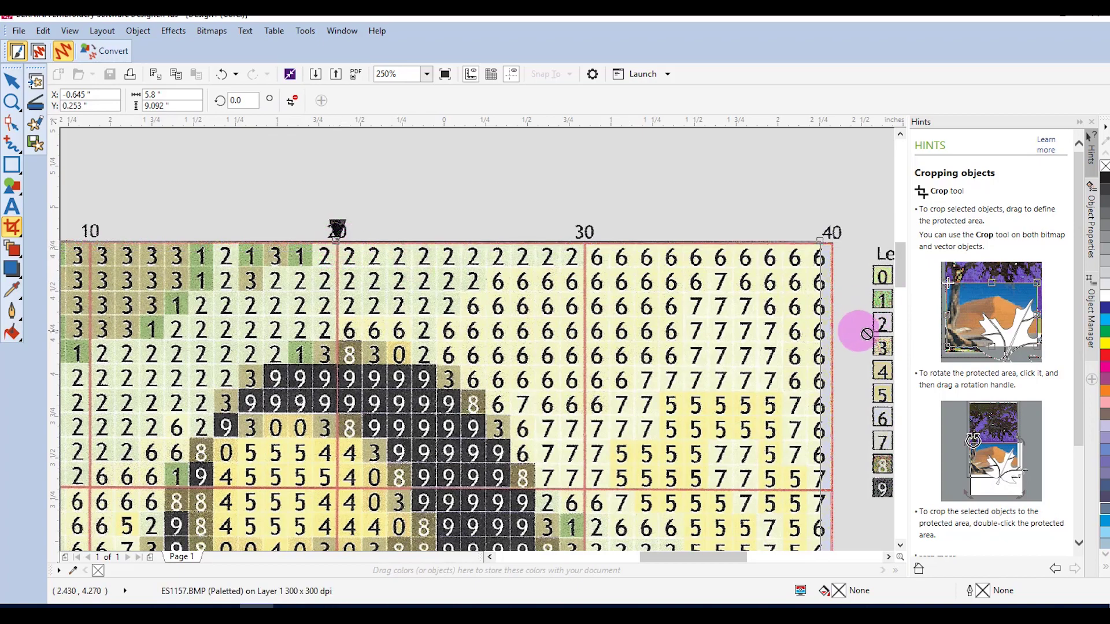
drag(900, 261, 899, 410)
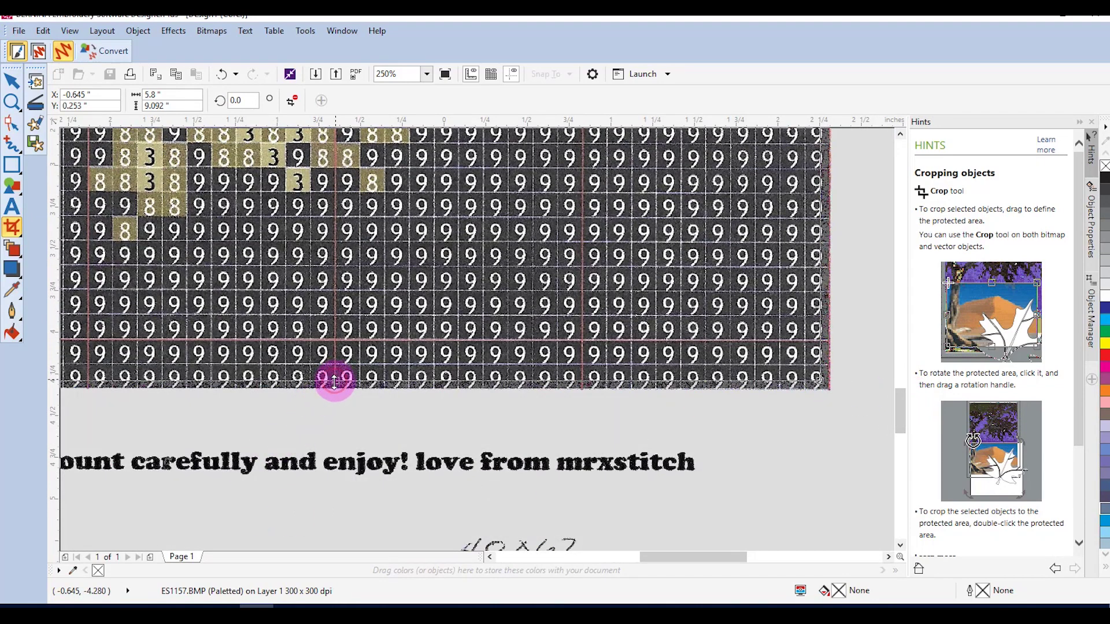
drag(334, 382, 335, 389)
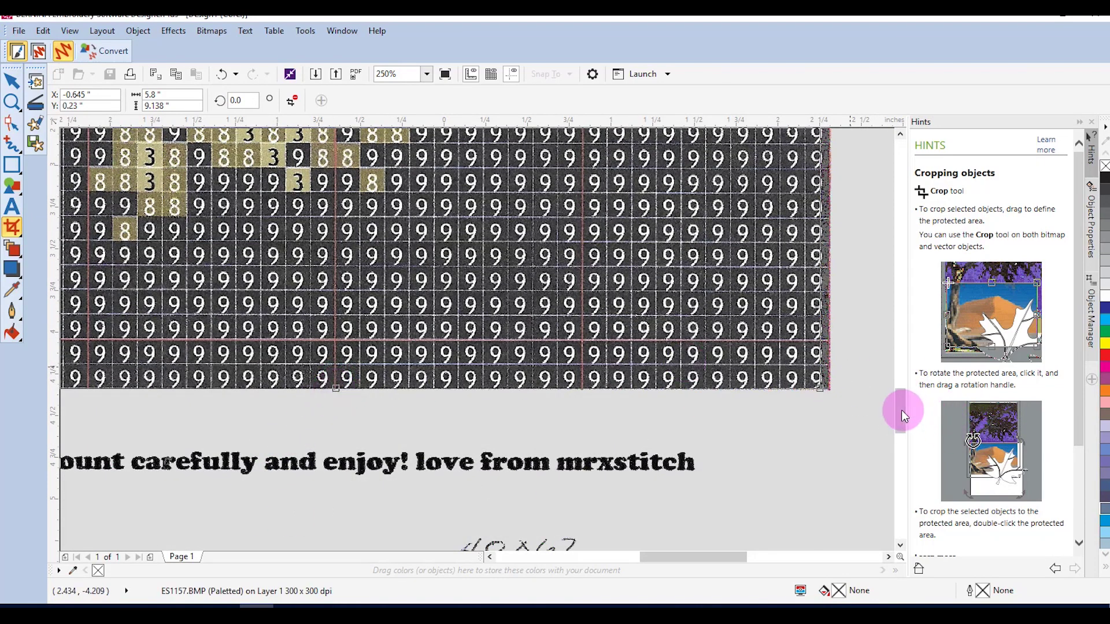
drag(897, 409, 921, 347)
Step: Align the crop's left edge, apply the crop to 5.933 × 9.138 inches, and select the chart
drag(820, 225, 832, 222)
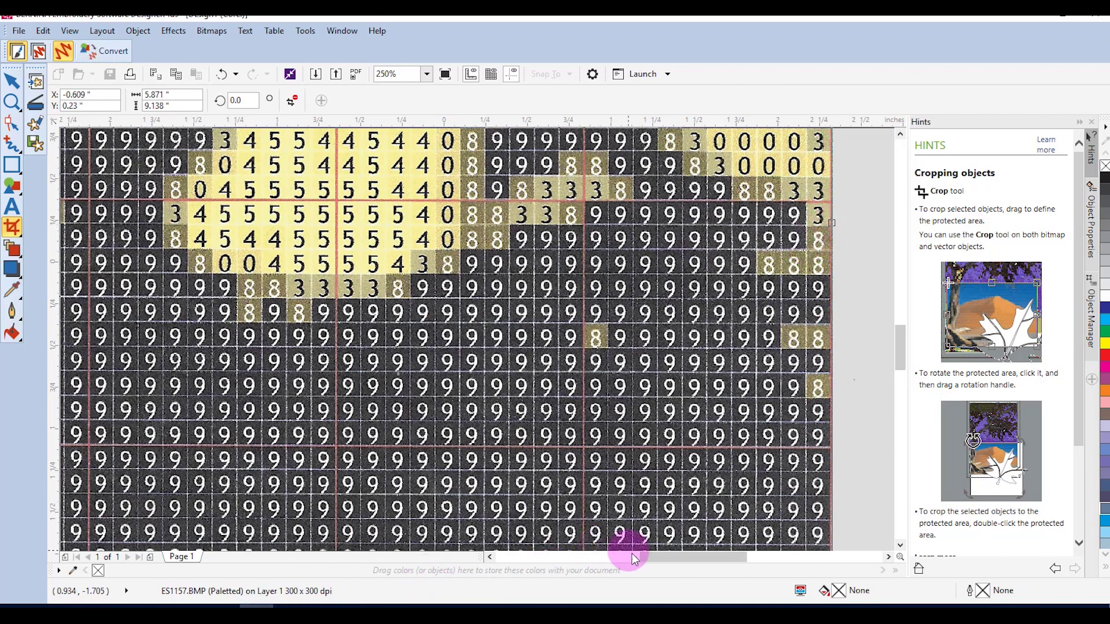
drag(654, 556, 582, 575)
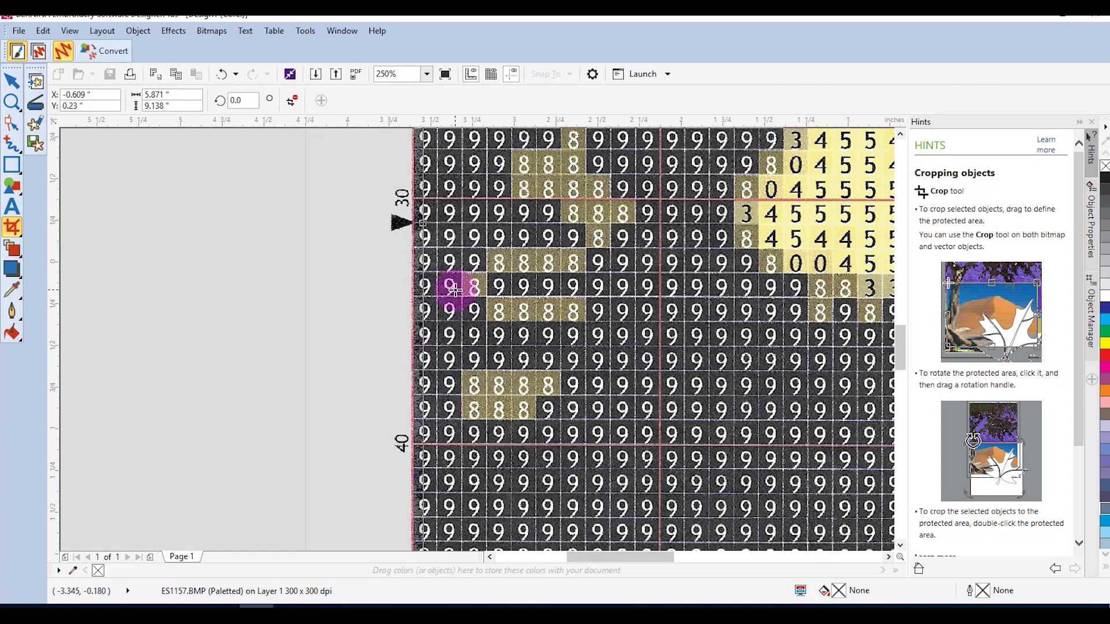
drag(424, 223, 412, 223)
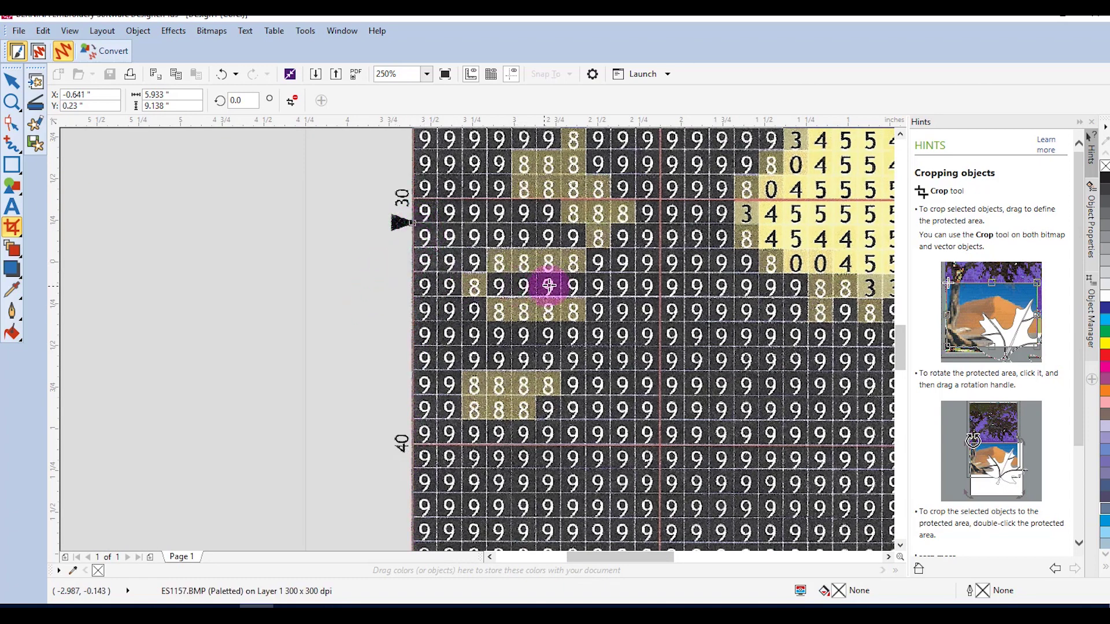
scroll(549, 285, down, 5)
scroll(660, 273, up, 1)
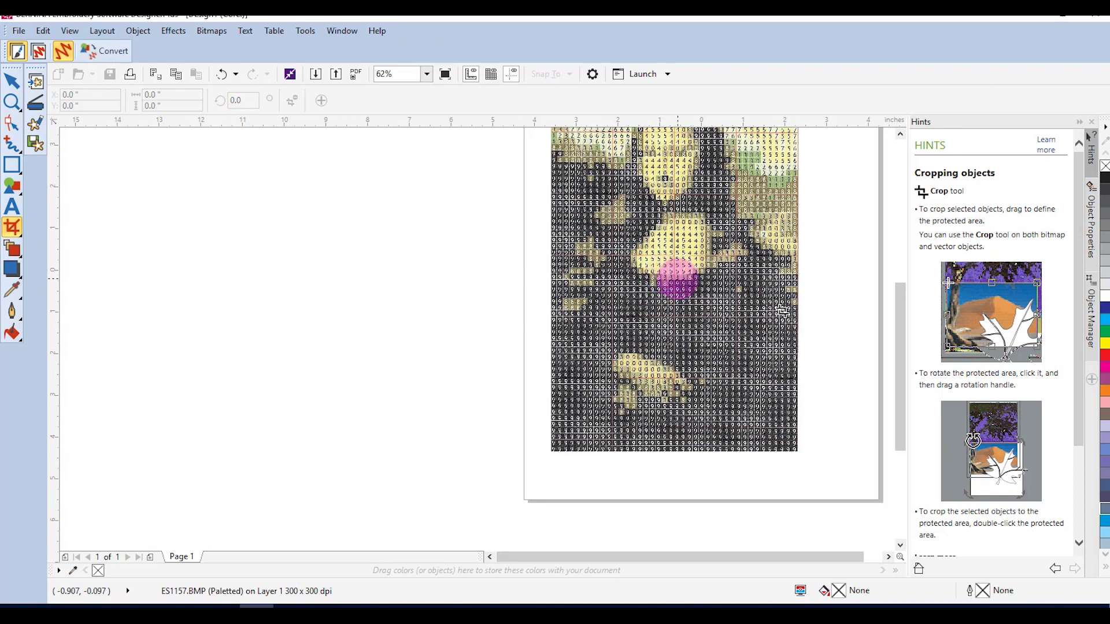
drag(900, 341, 900, 308)
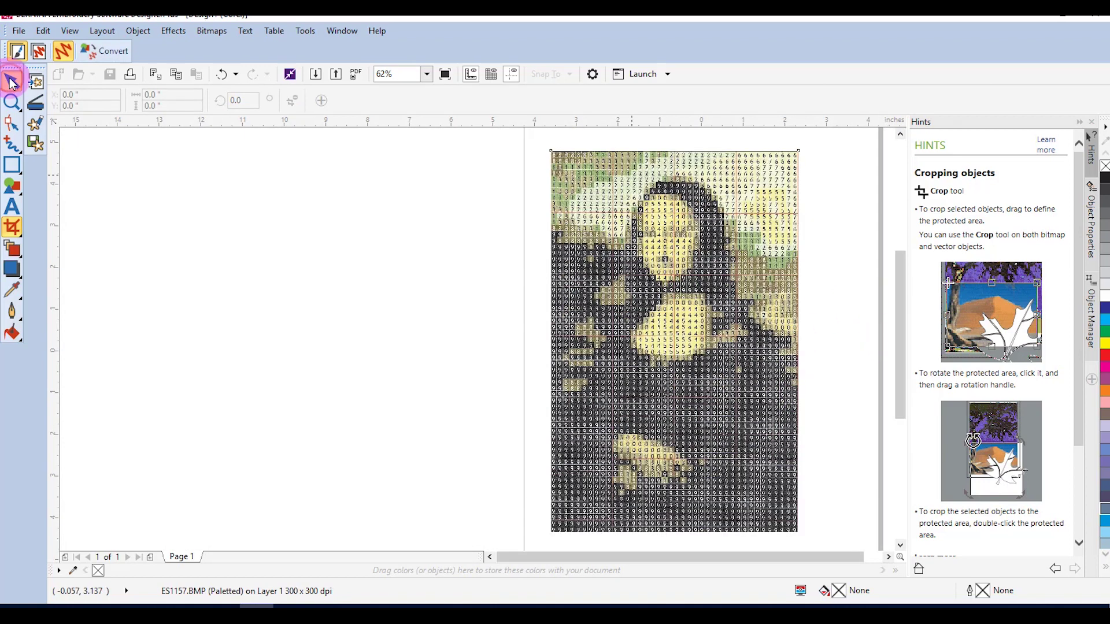
click(11, 83)
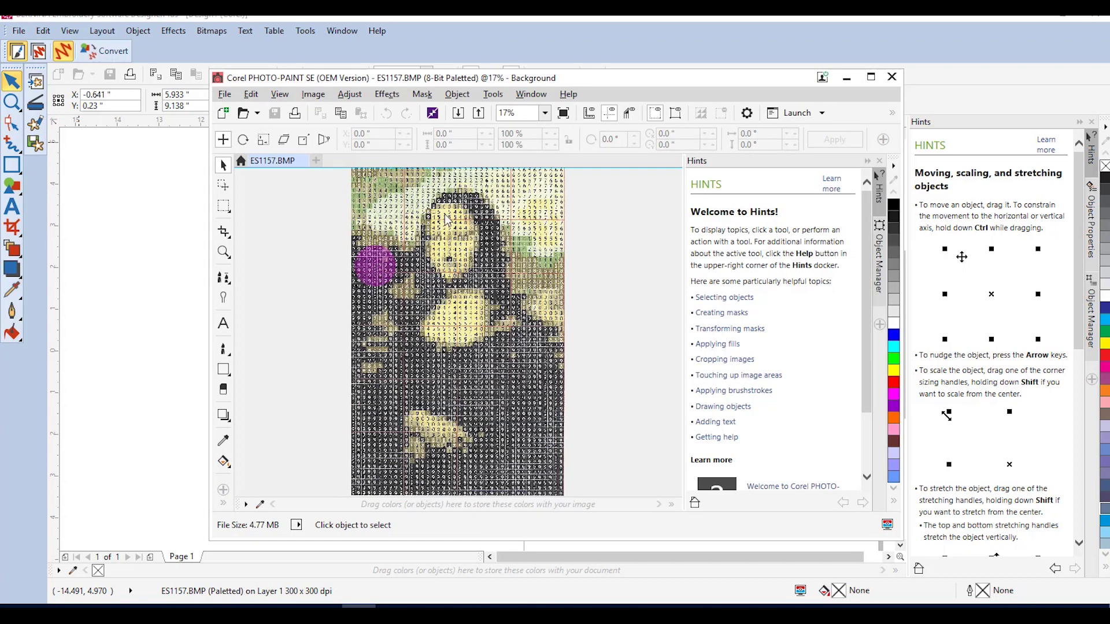
Step: Maximize PHOTO-PAINT, open the image straightening dialog, and set its grid lines to pink
click(155, 48)
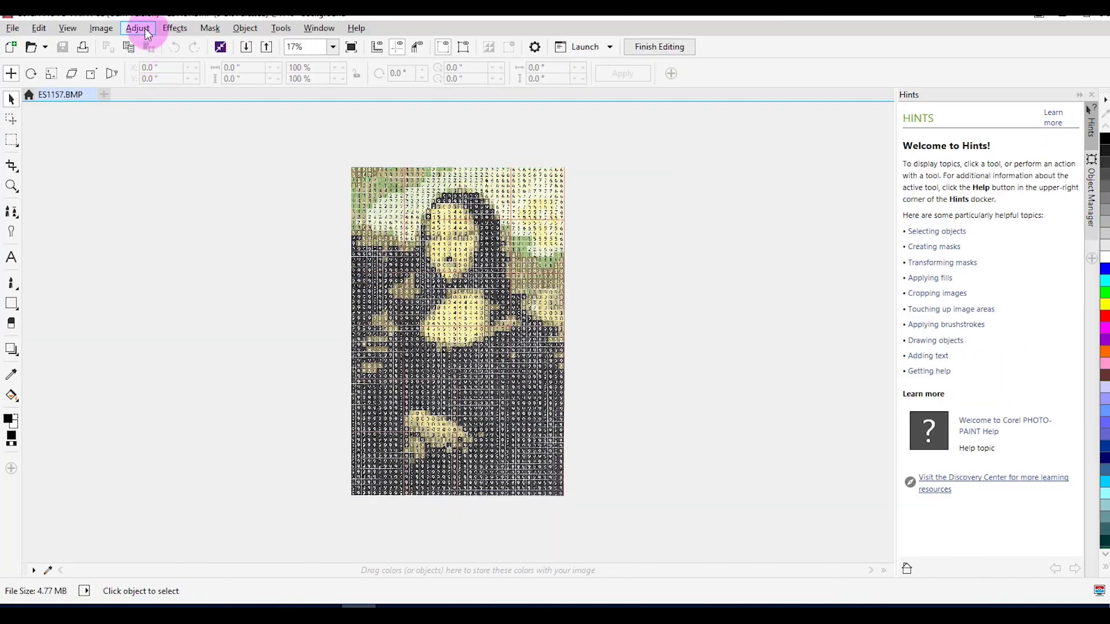
click(143, 30)
click(168, 76)
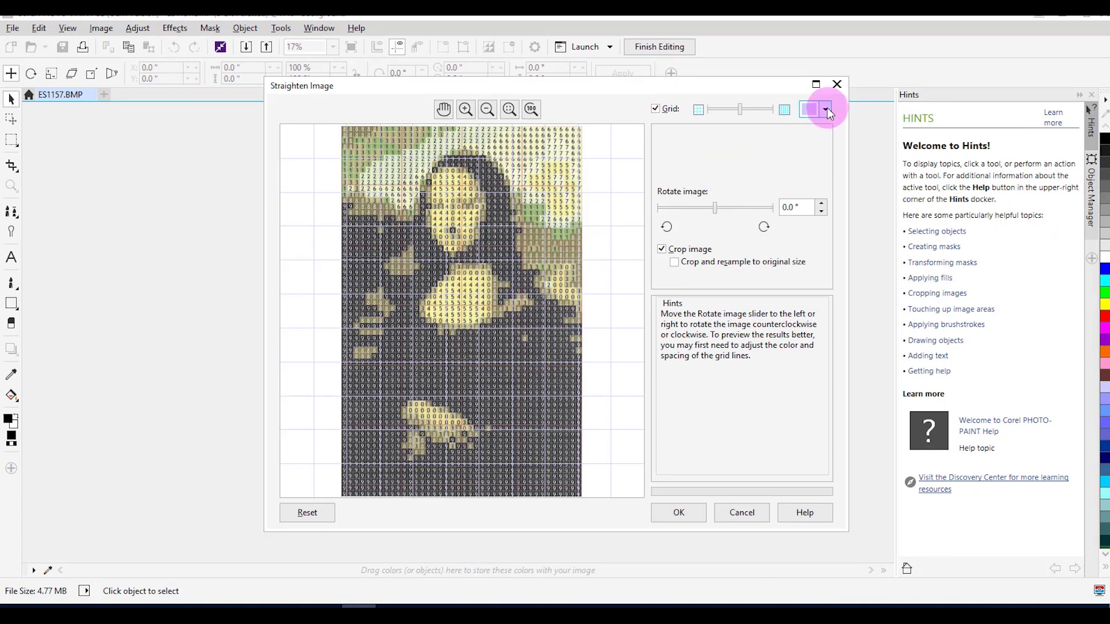
click(827, 107)
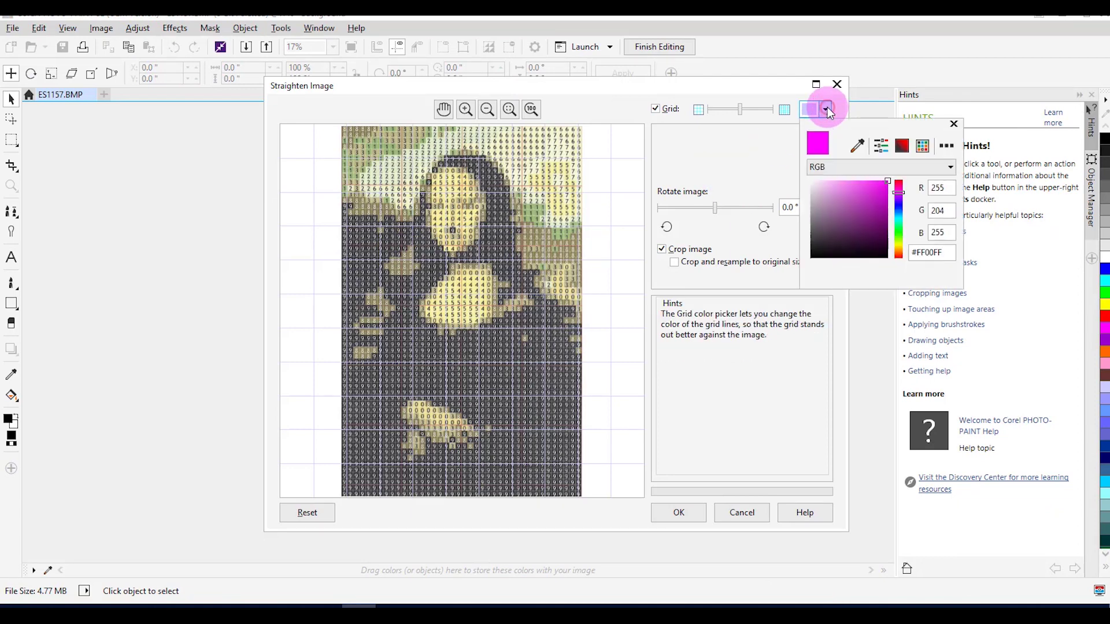
click(873, 193)
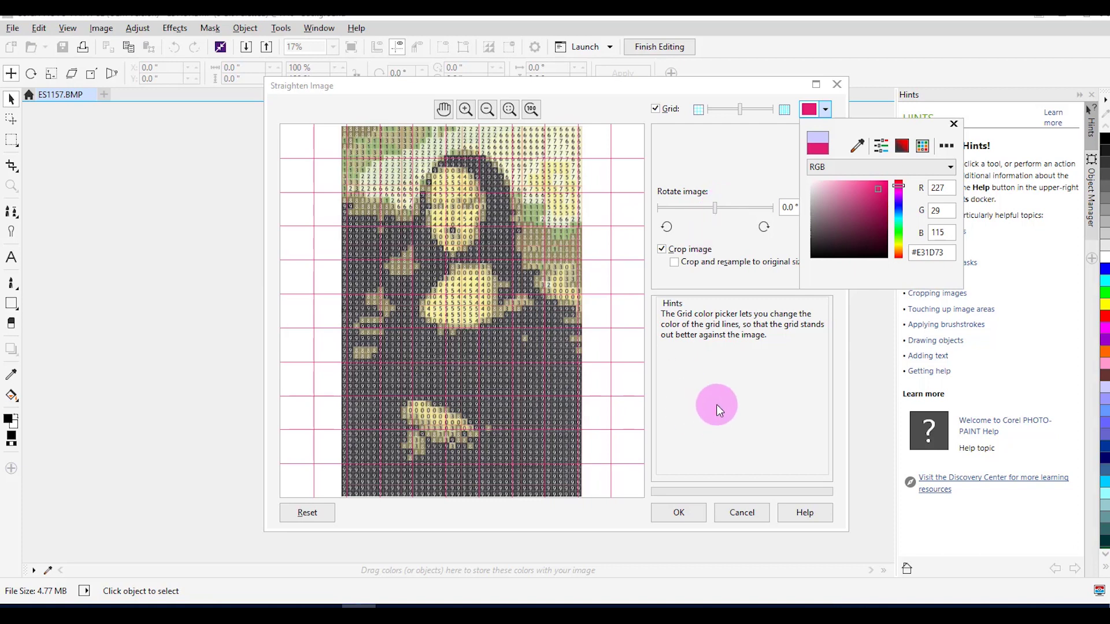
Step: Apply the straightening, then finish editing and save the changes back to the bitmap
click(677, 512)
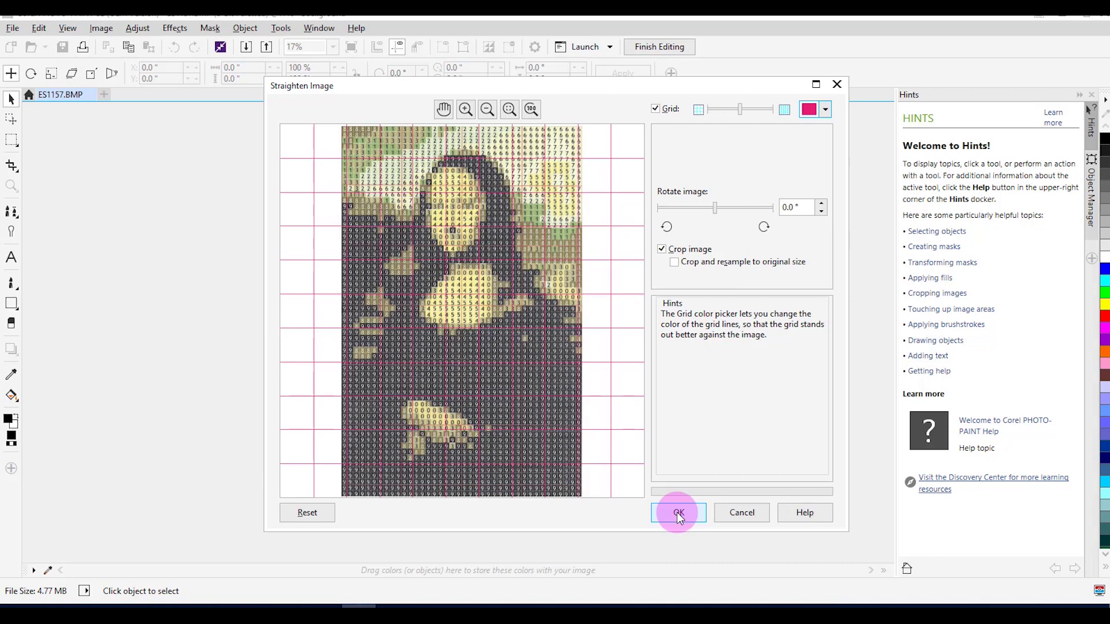
click(679, 513)
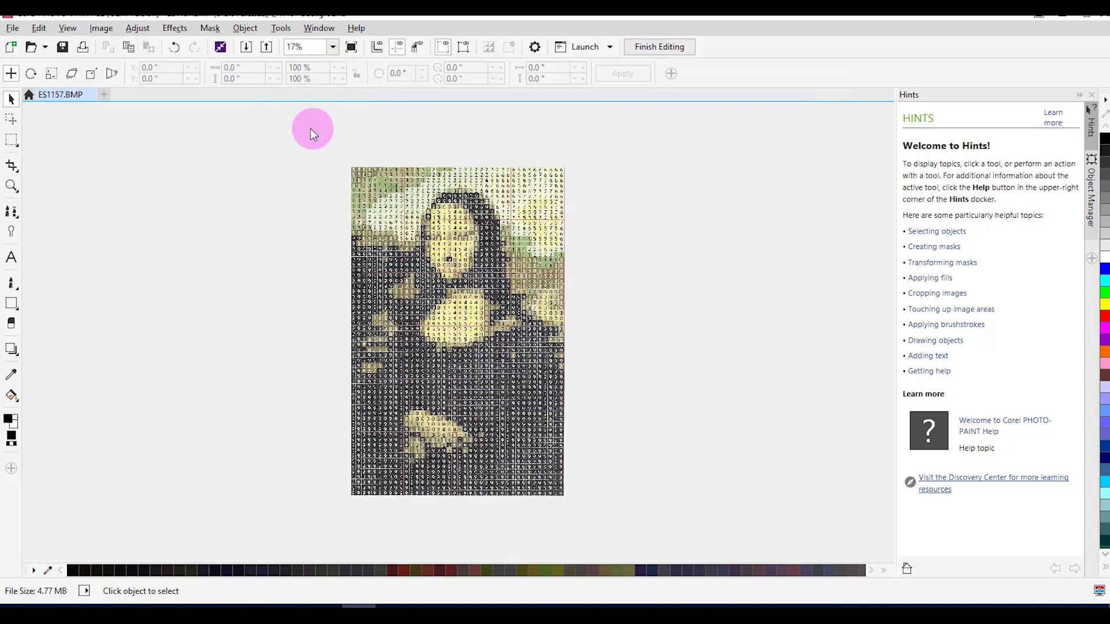
click(650, 46)
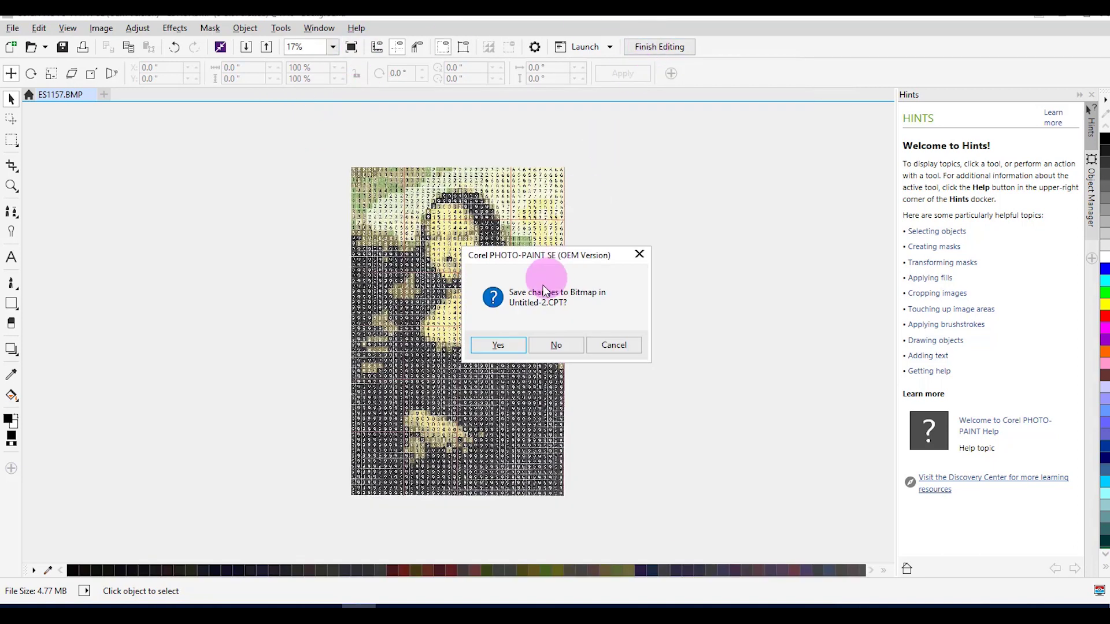
click(510, 348)
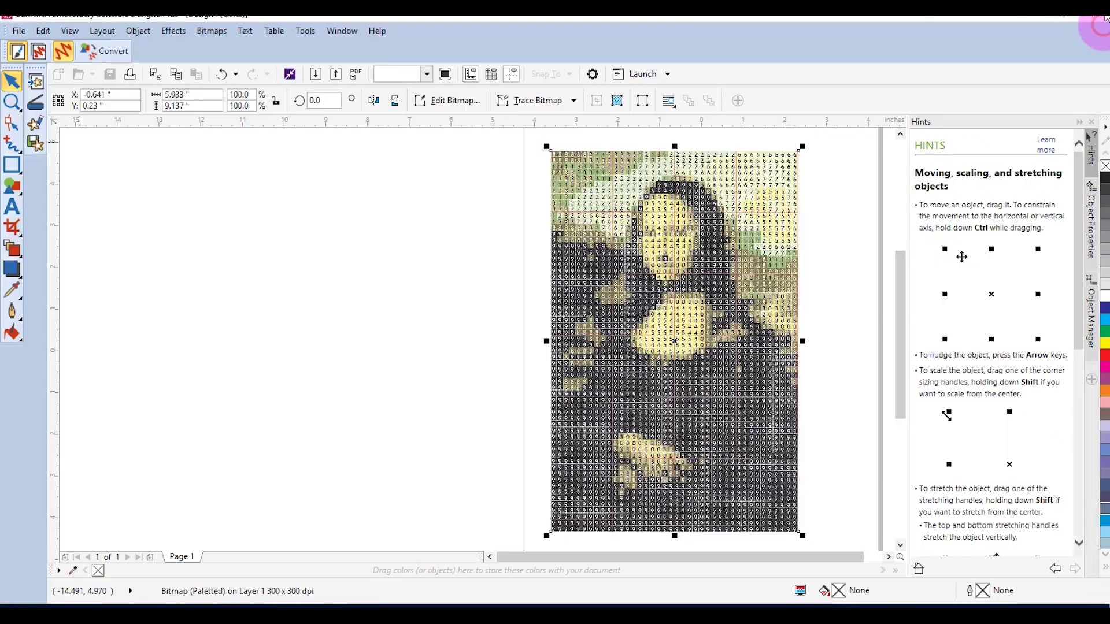
Step: Close PHOTO-PAINT and export the chart to the Desktop as PNG 'Mona Lisa 40-62'
click(1097, 13)
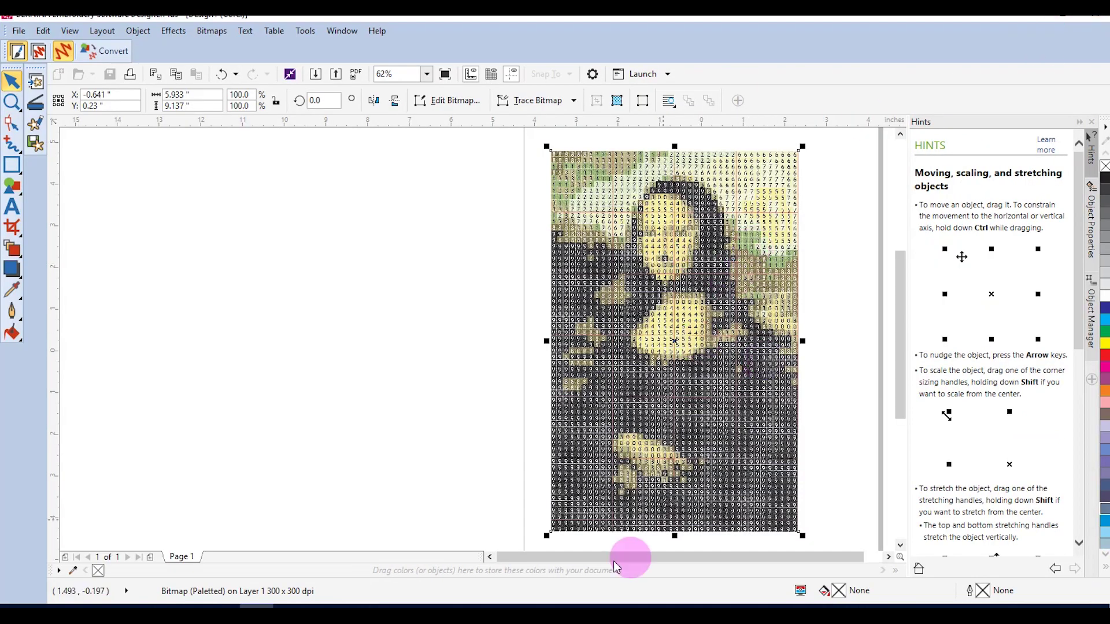
drag(544, 564, 570, 560)
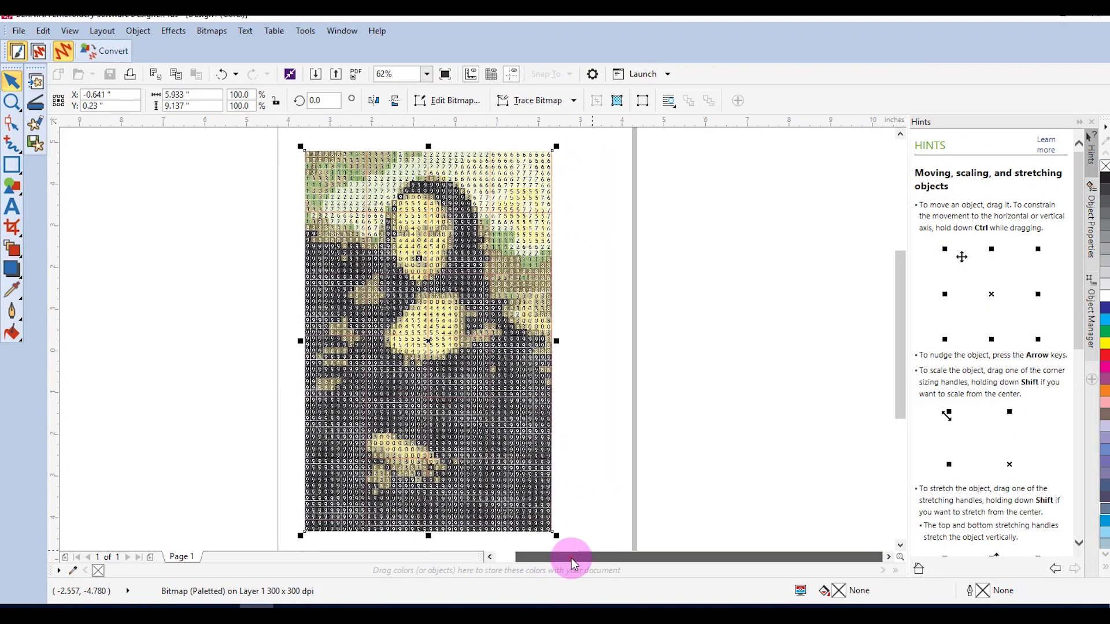
click(7, 27)
click(28, 123)
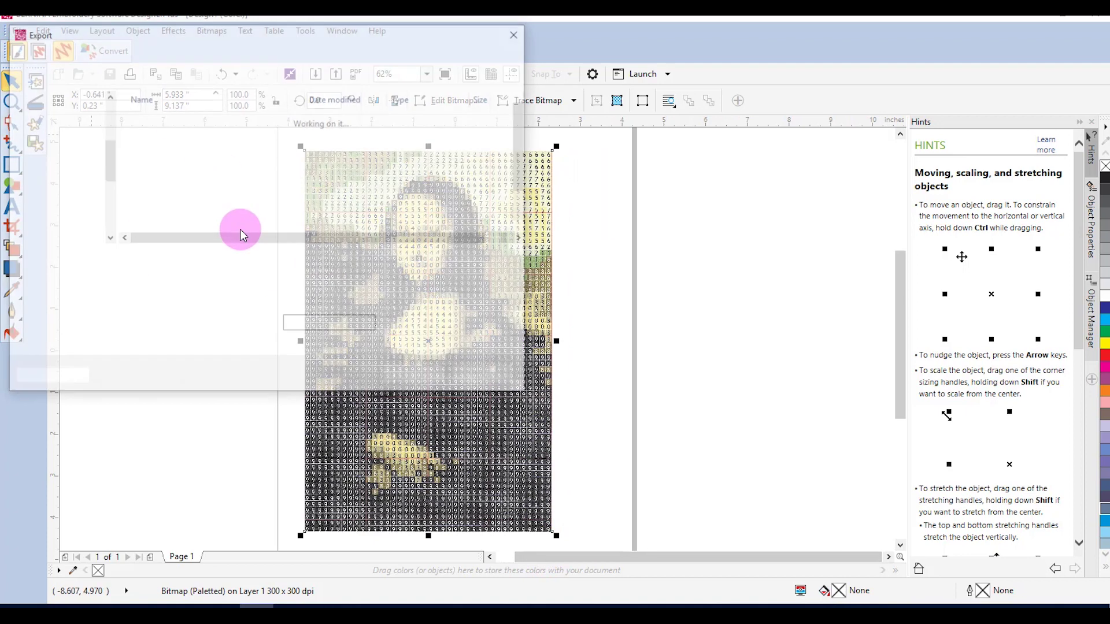
click(58, 136)
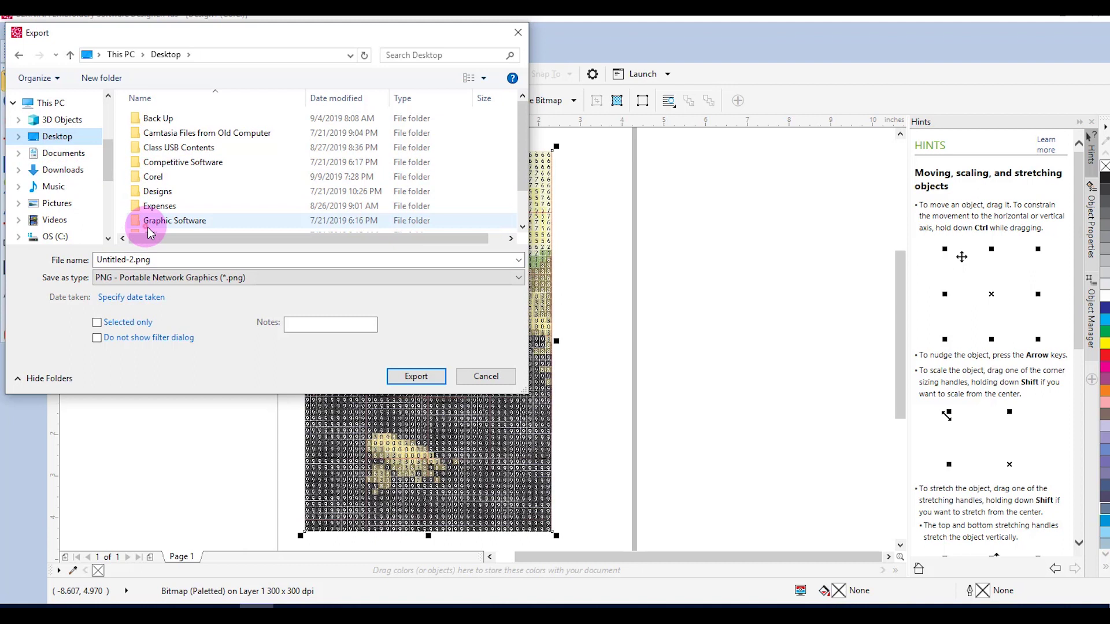
click(158, 261)
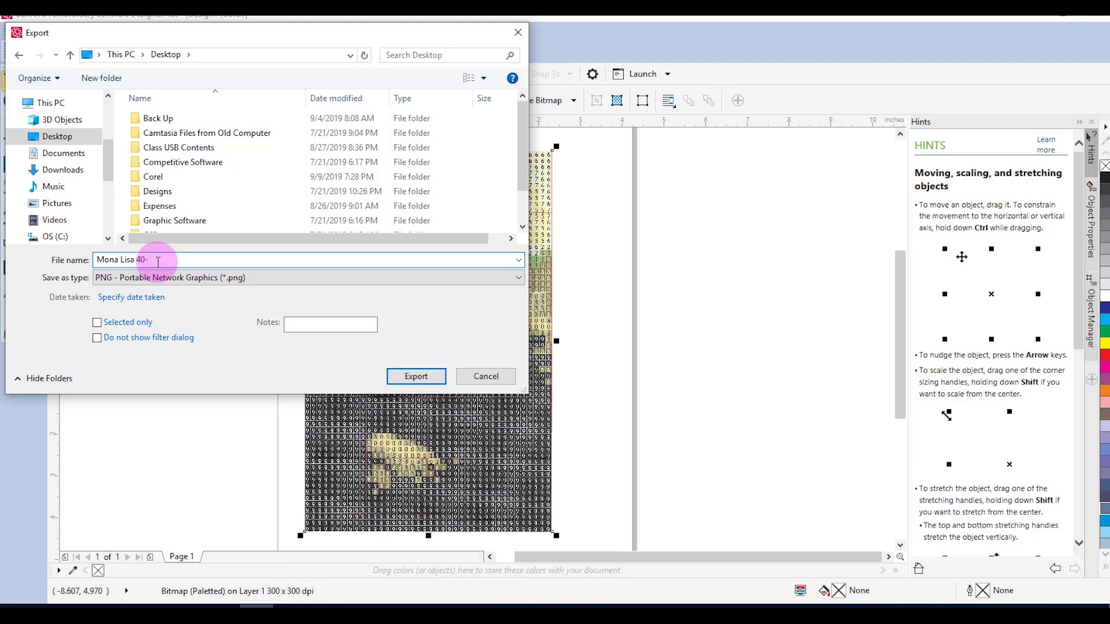
click(420, 379)
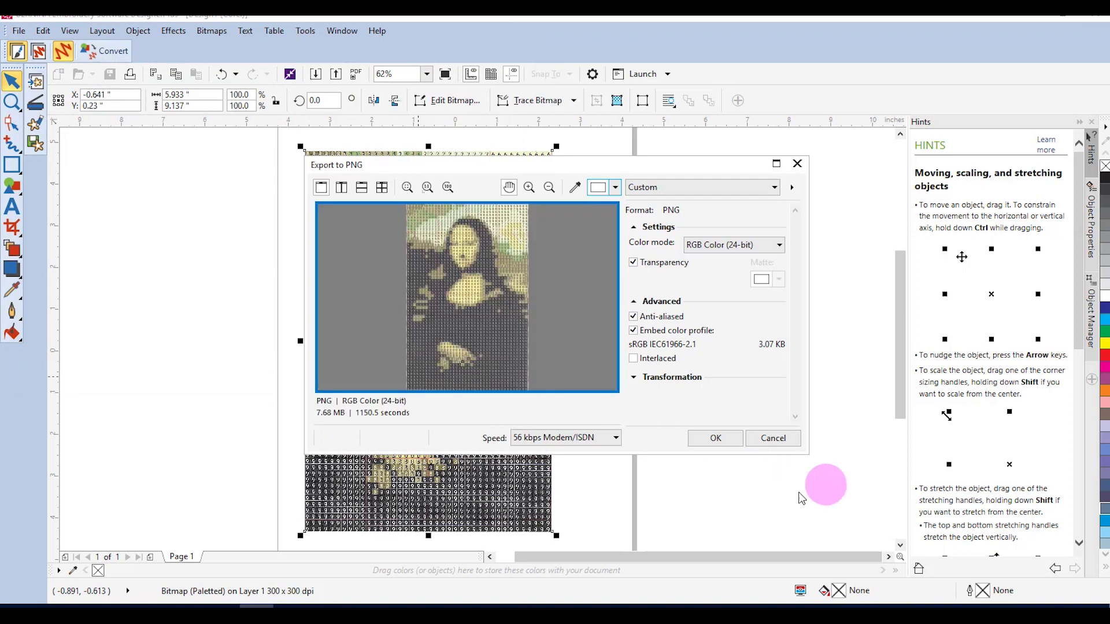
click(812, 440)
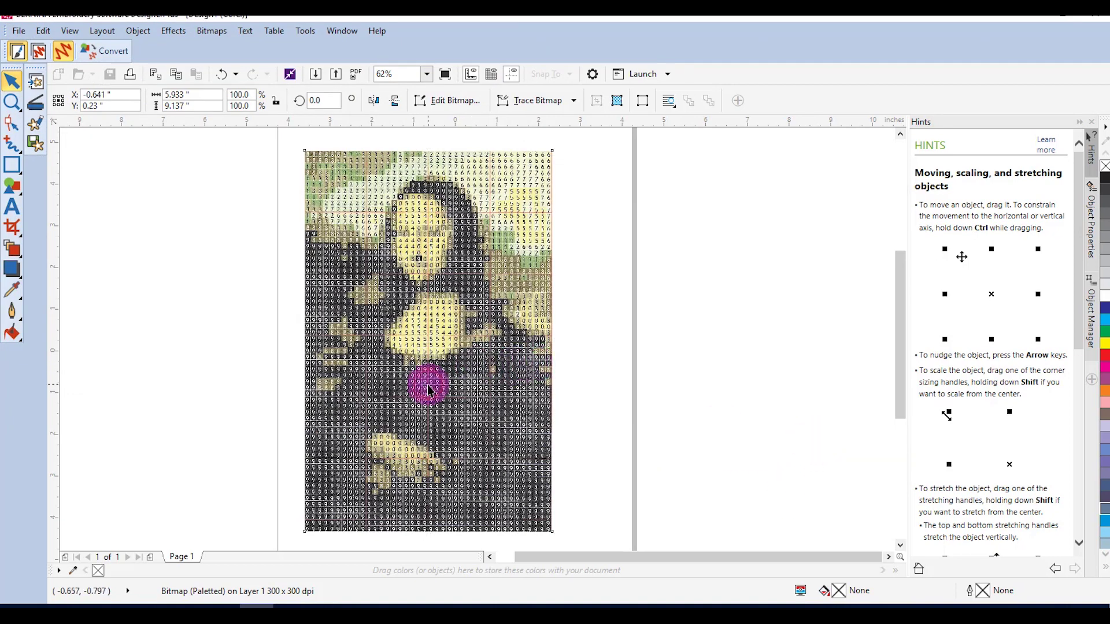
Step: Delete the Mona Lisa bitmap, switch to Embroidery mode, and start Cross Stitch from Applications
click(428, 384)
key(Delete)
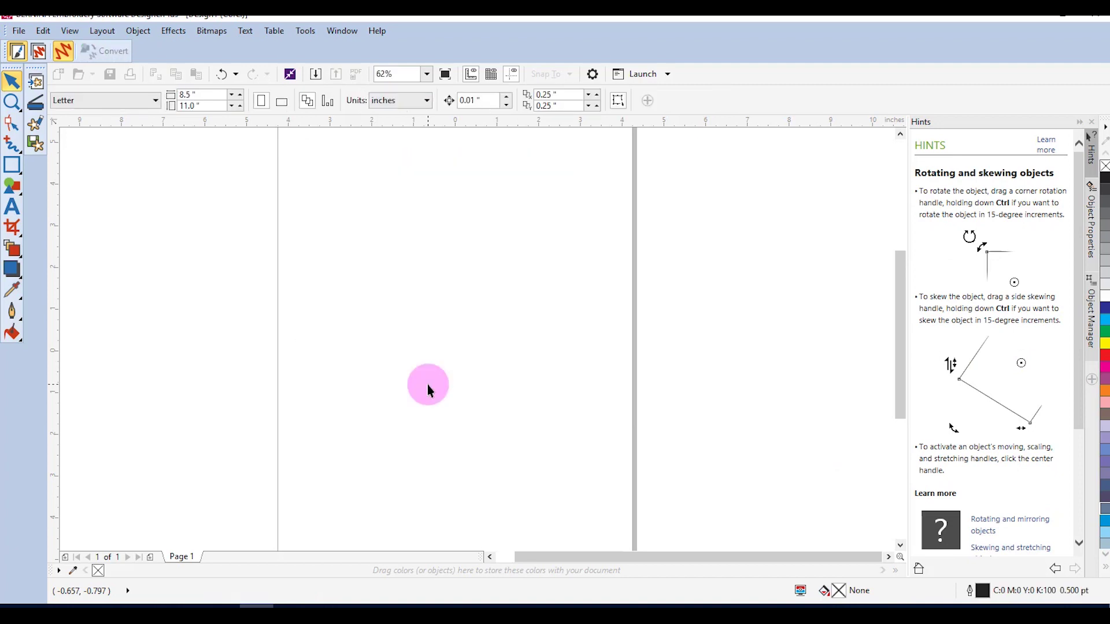
click(40, 53)
click(361, 208)
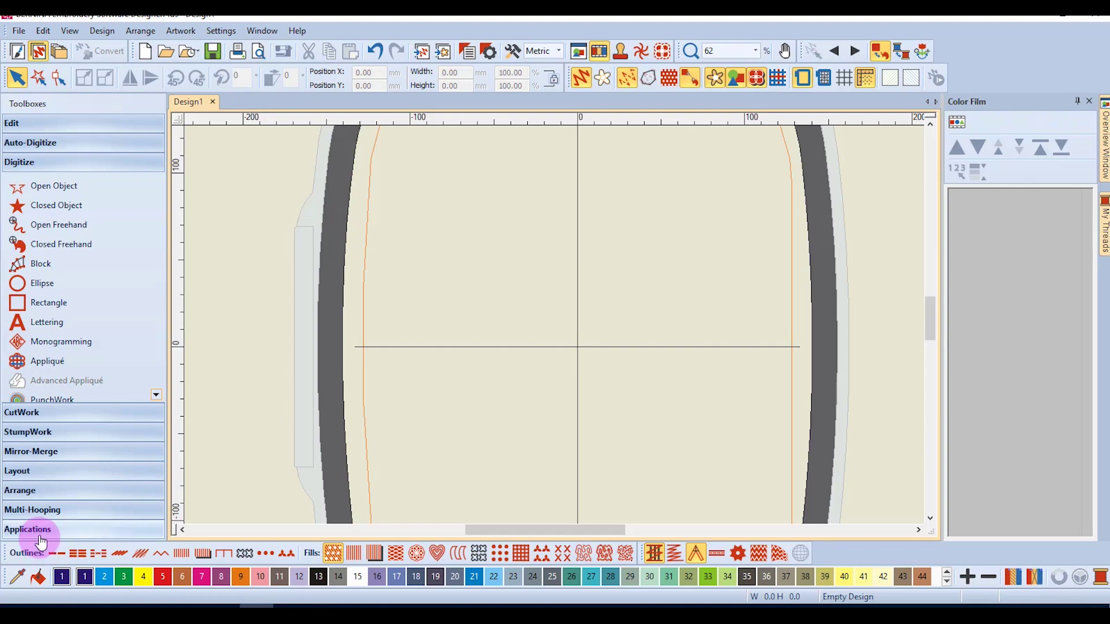
click(40, 542)
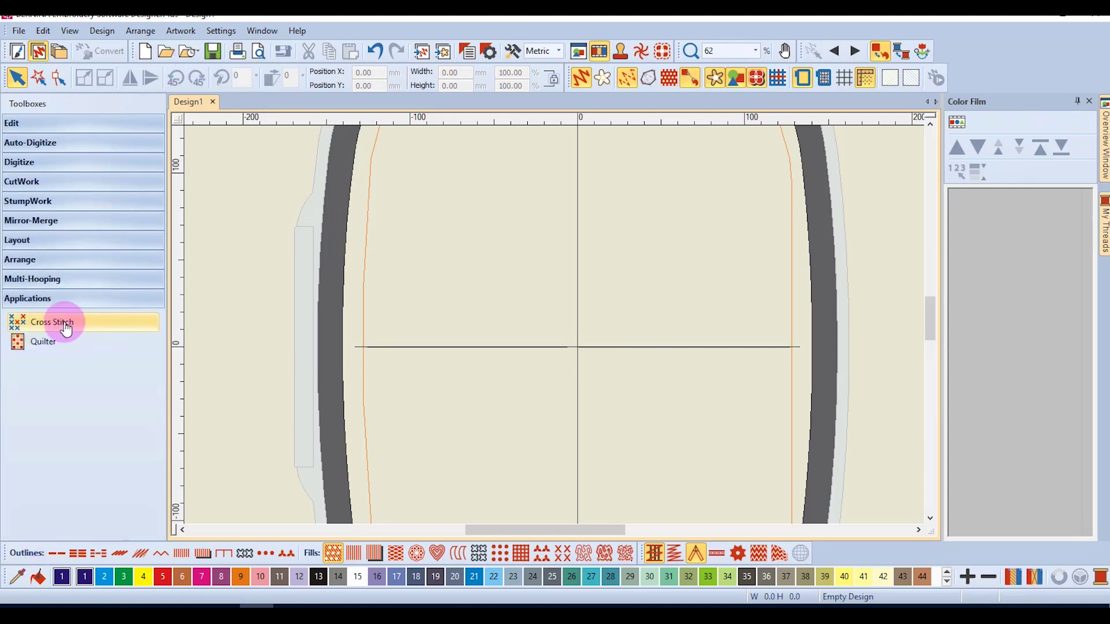
click(66, 328)
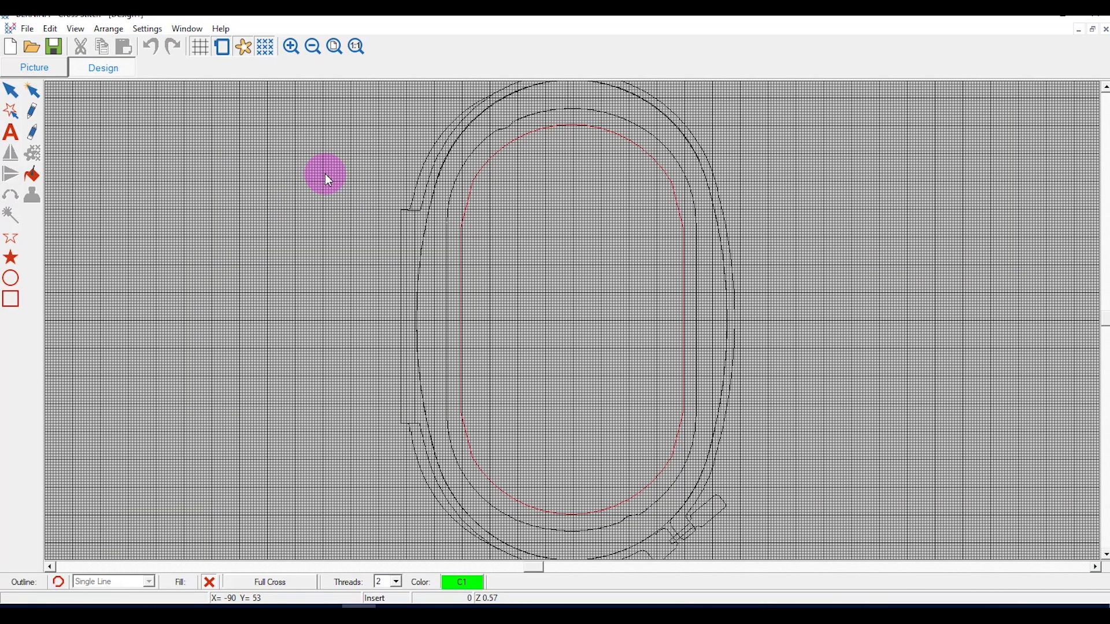
Step: Check Display Setup's Screen Calibration at 3.625 inches width and confirm it
click(148, 30)
click(164, 135)
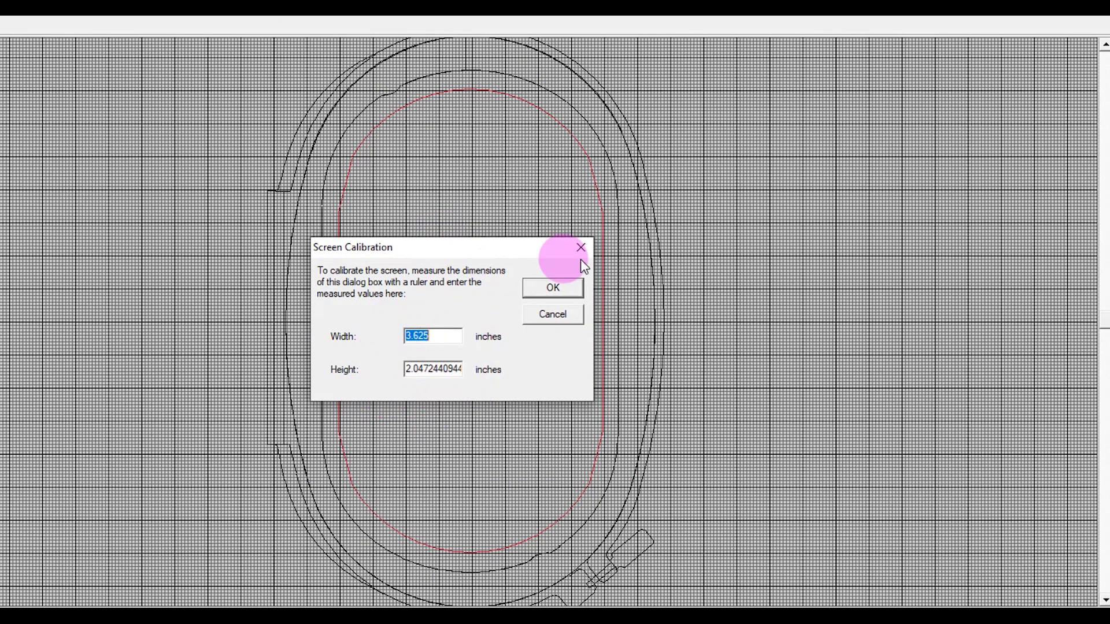
click(553, 287)
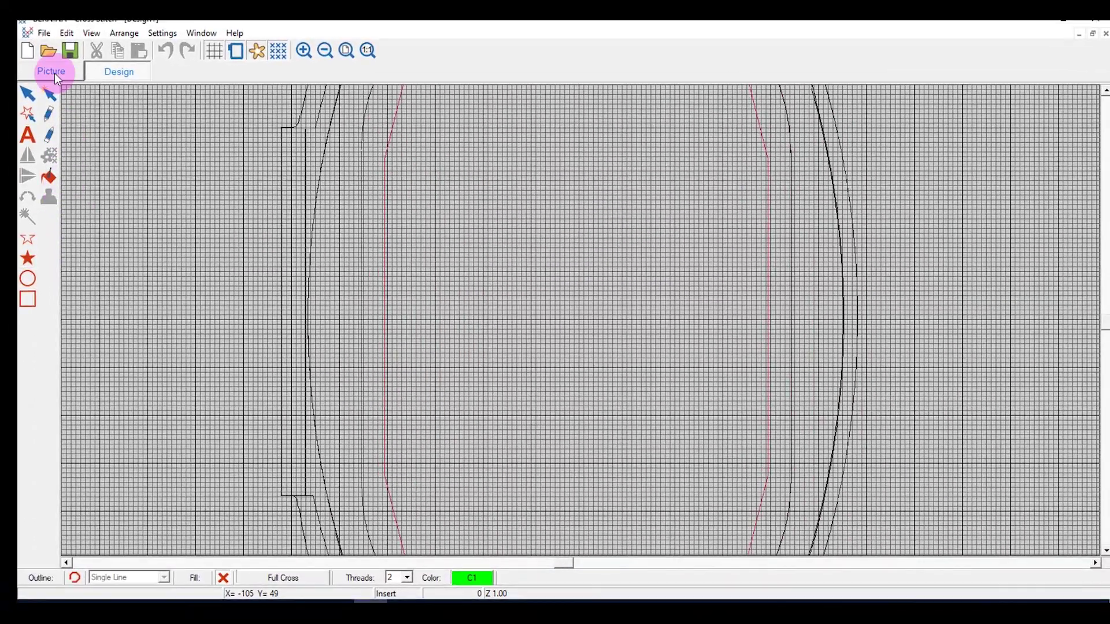
Step: From the Picture tab, open Mona Lisa 40-62.png from the Desktop
click(55, 71)
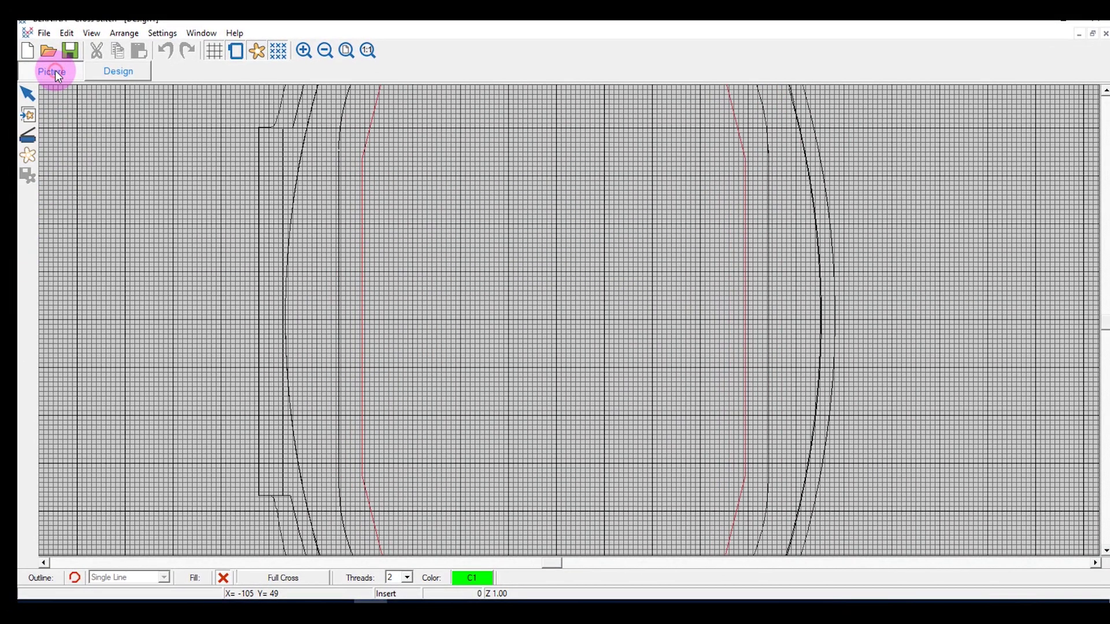
click(30, 118)
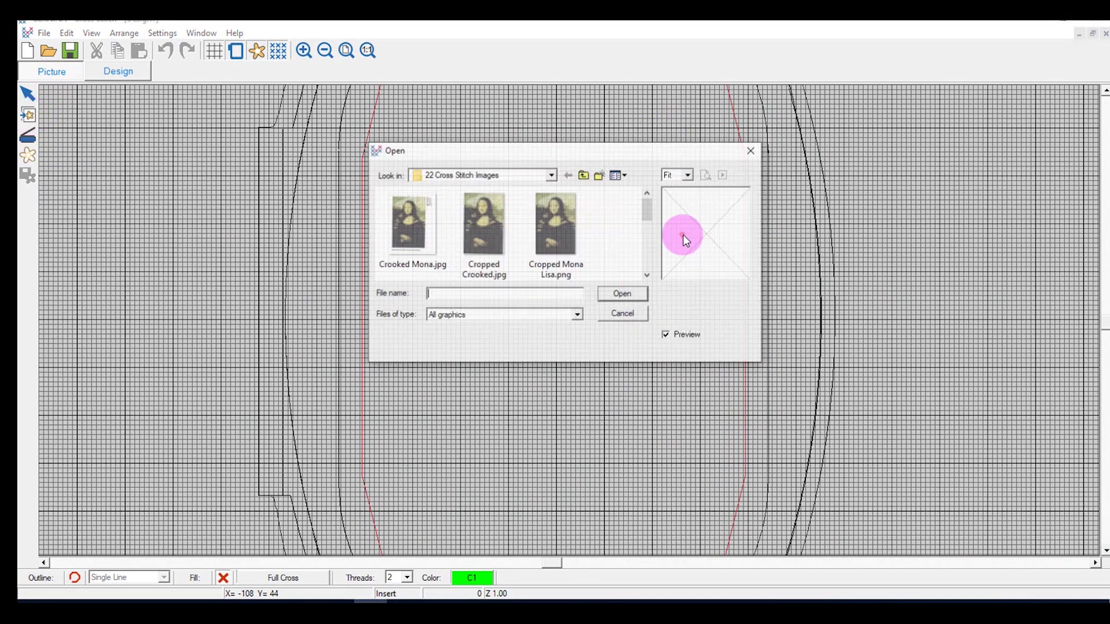
click(583, 175)
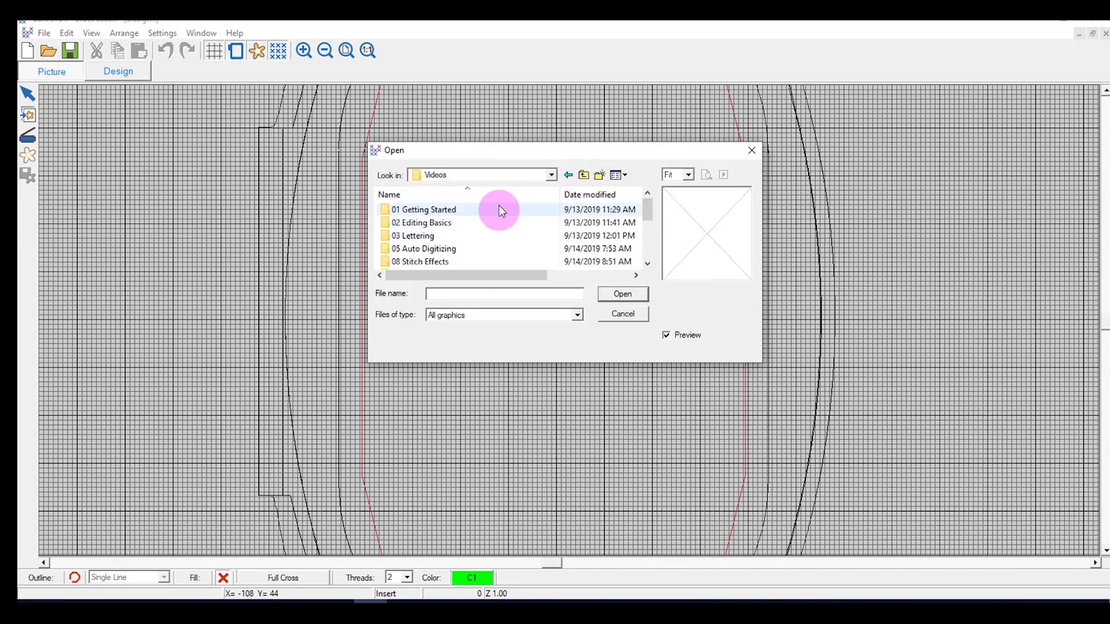
click(584, 176)
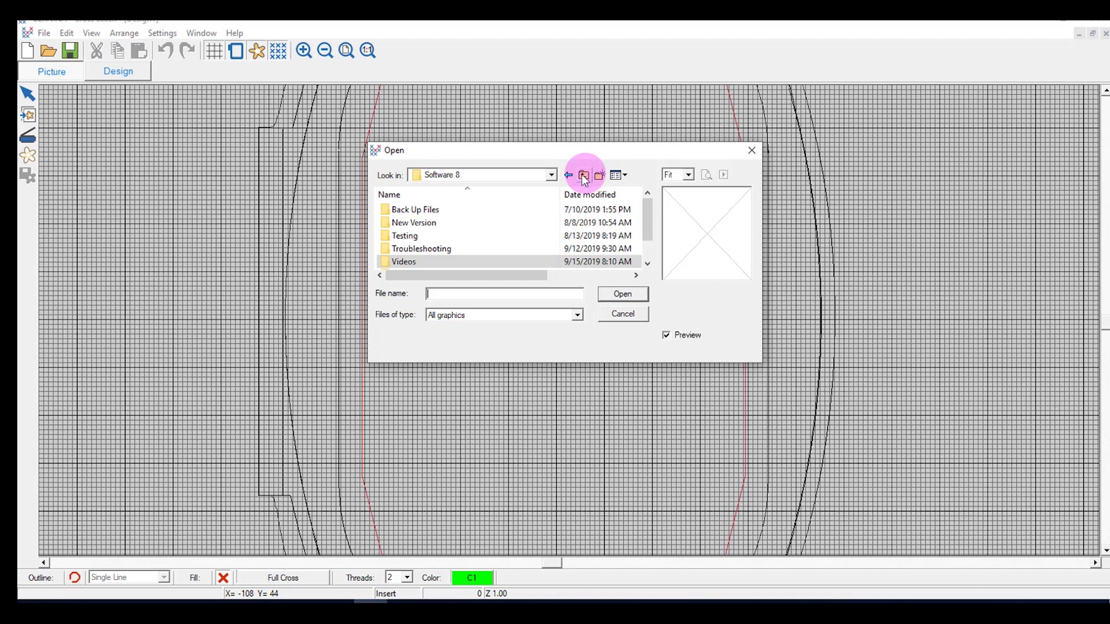
click(584, 176)
click(394, 274)
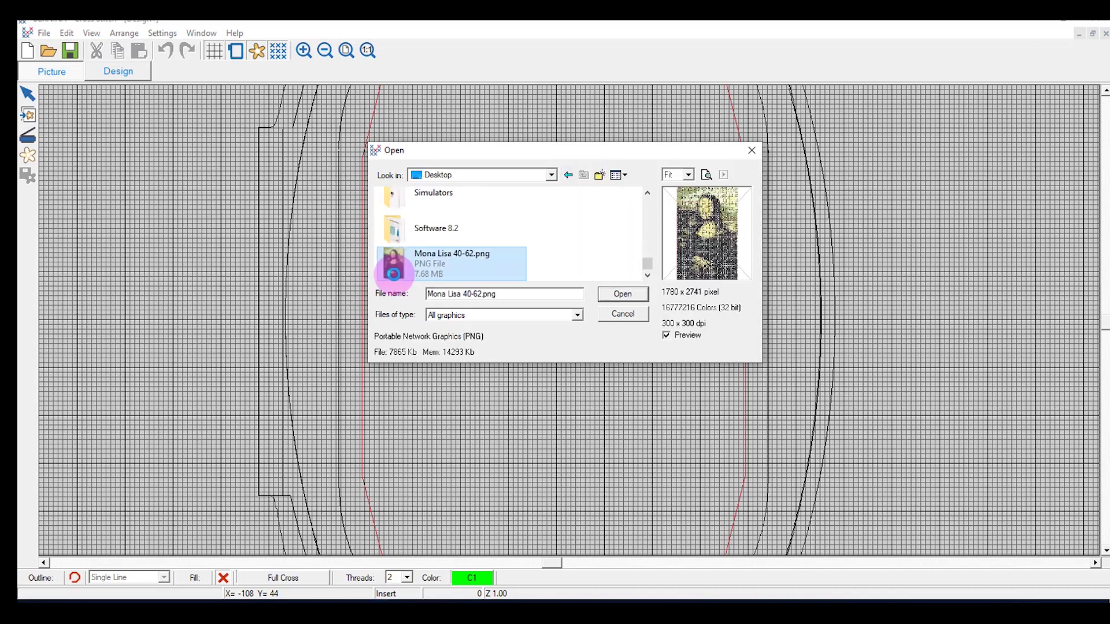
click(625, 295)
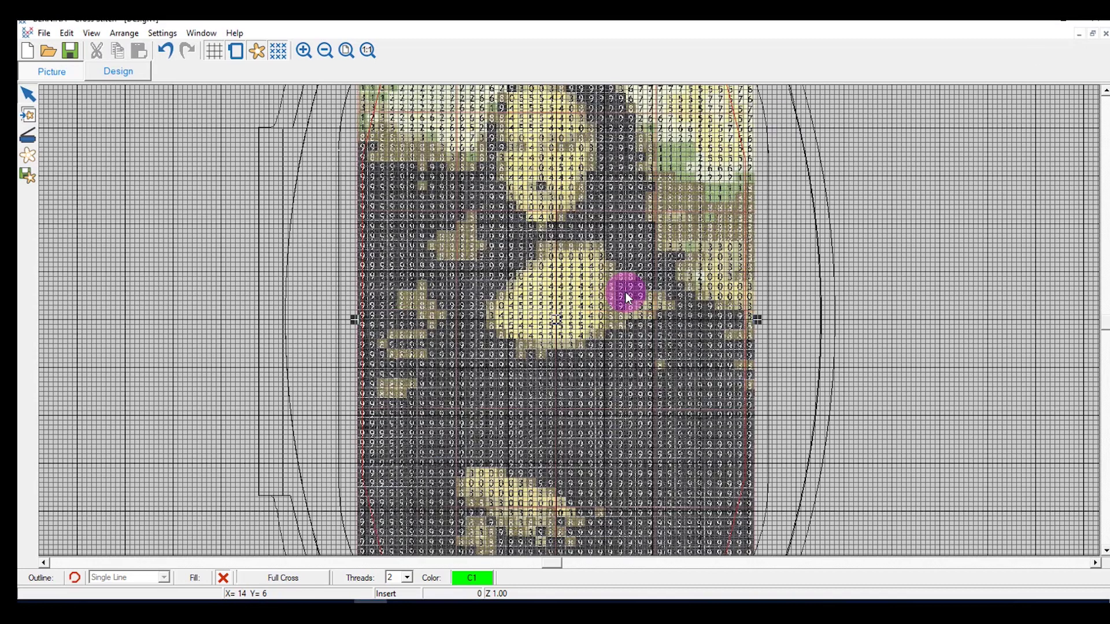
Step: In Bitmap Properties, set the picture to 40 crosses wide and 62 crosses high
double_click(522, 291)
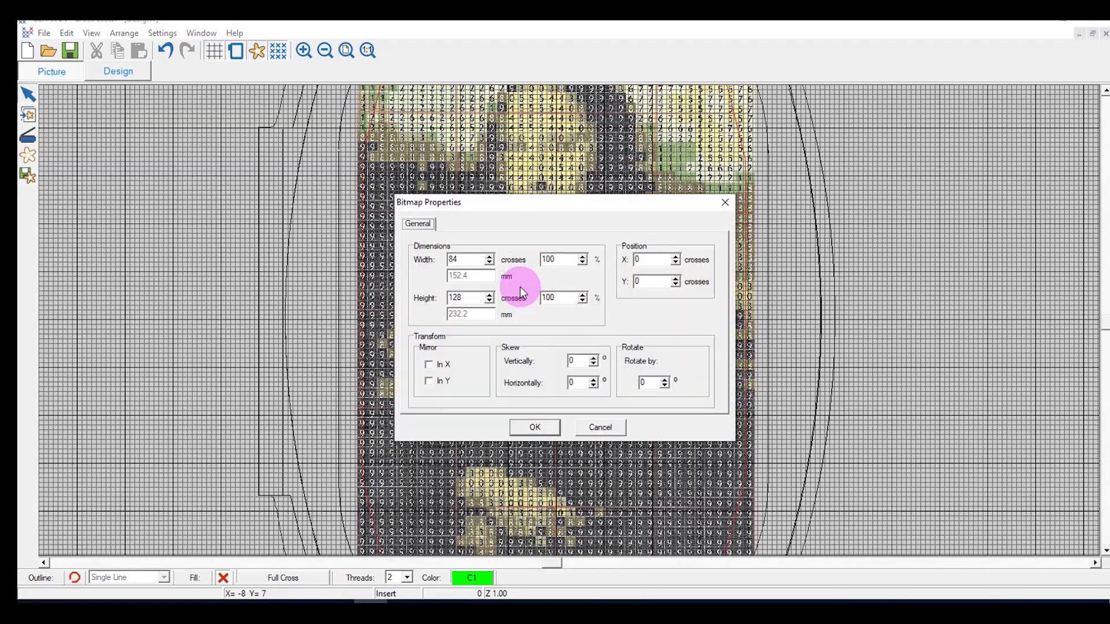
double_click(459, 259)
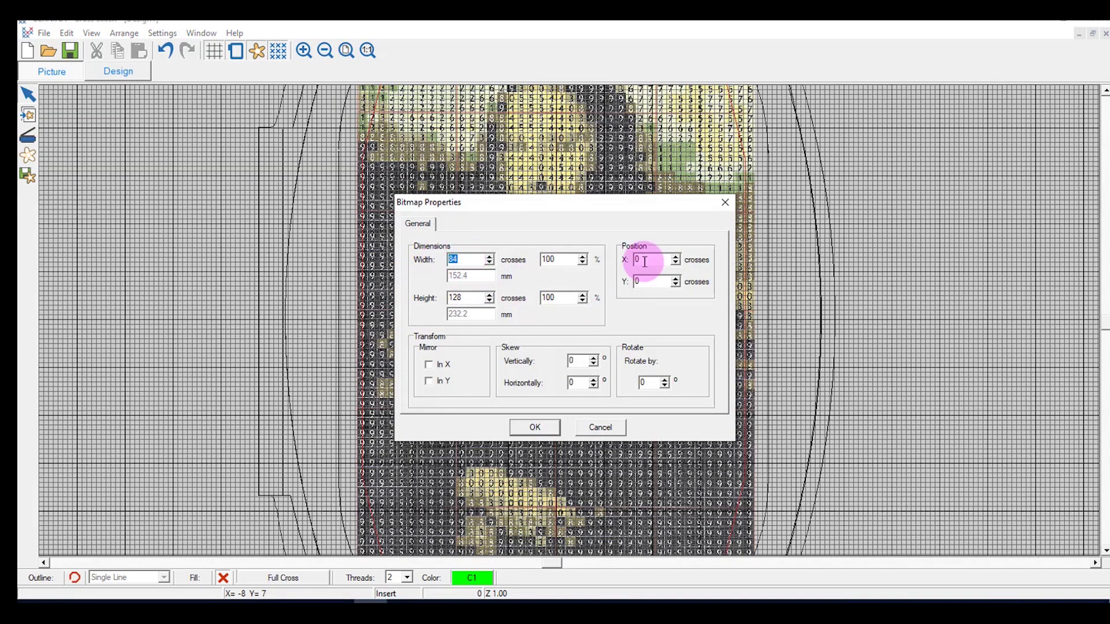
text(40)
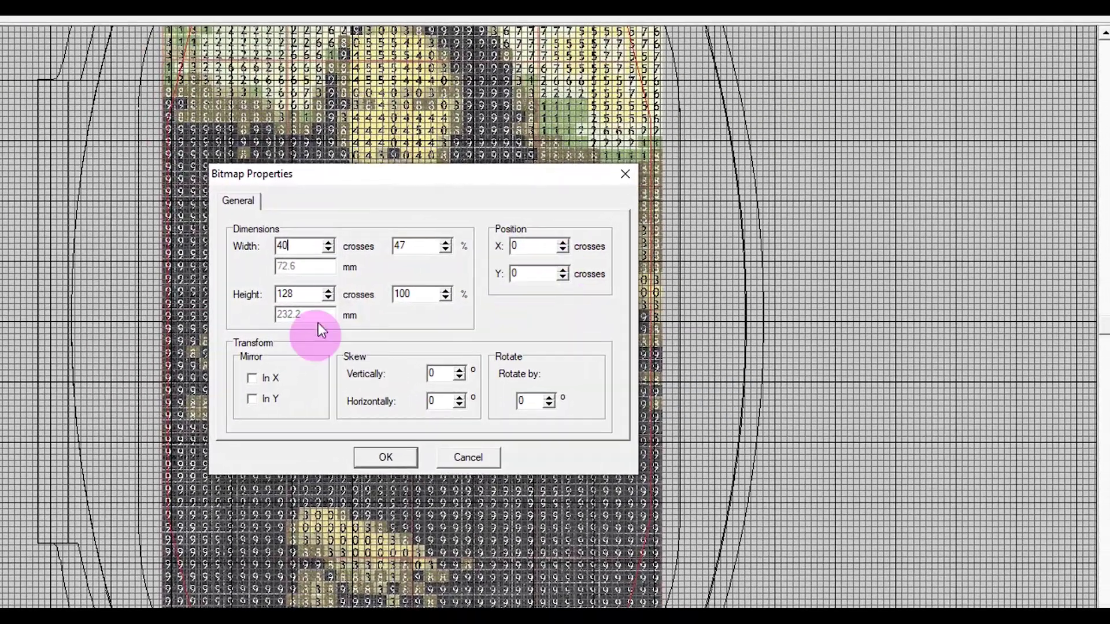
drag(308, 293, 254, 305)
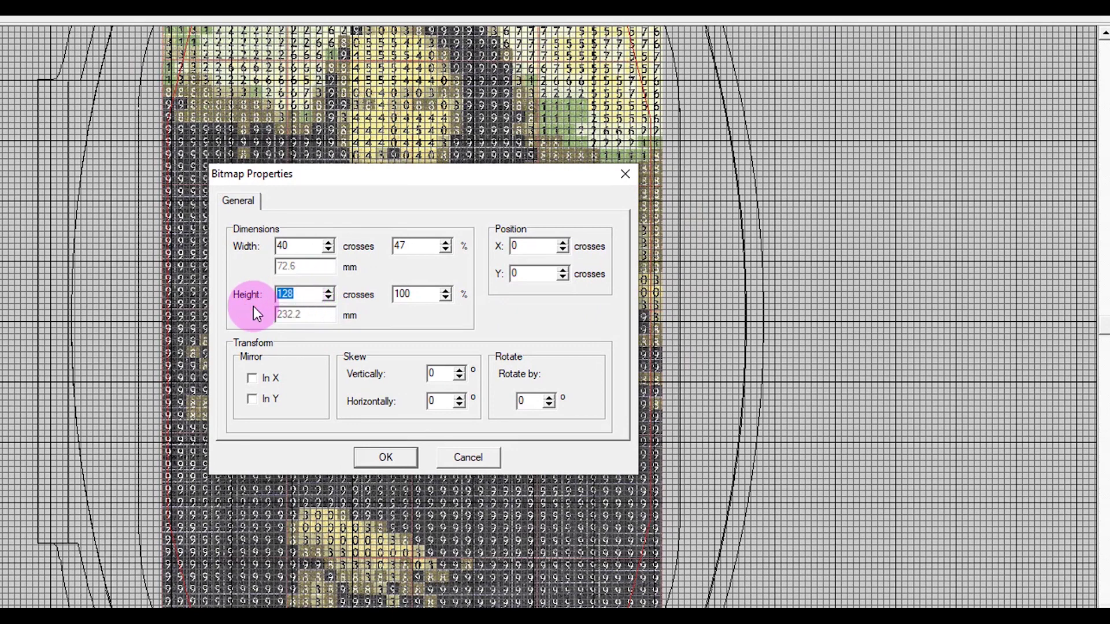
text(62)
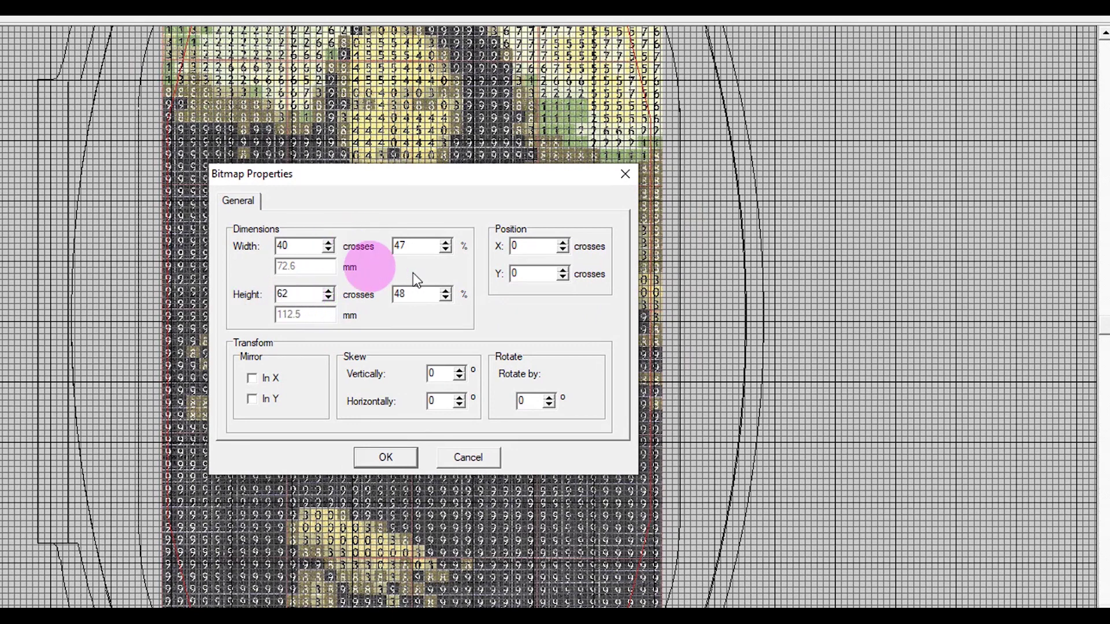
click(382, 459)
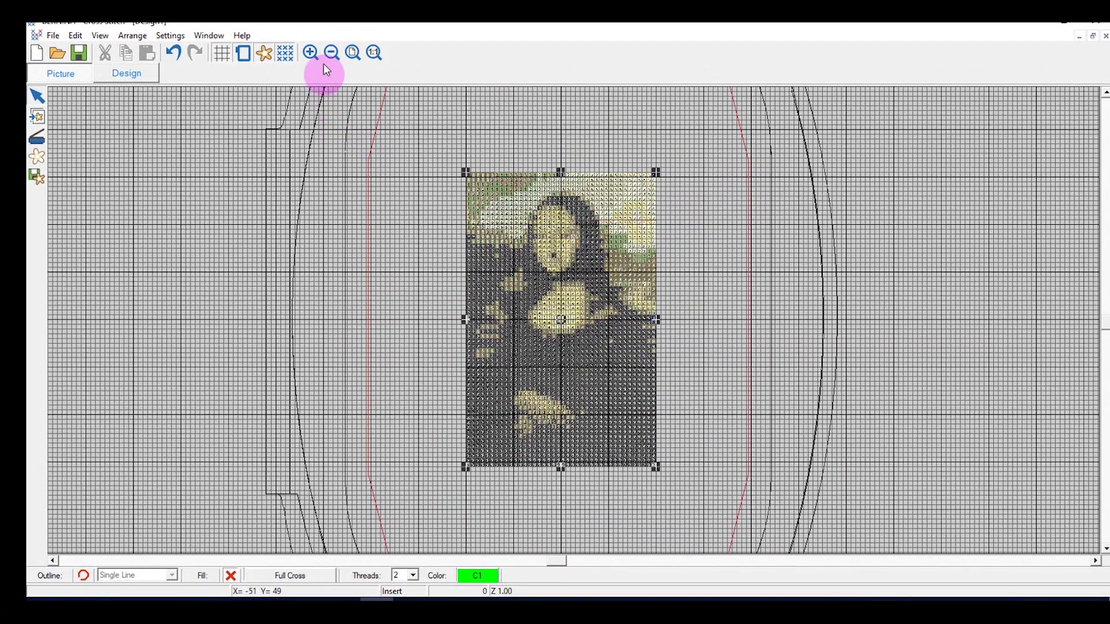
Step: Zoom Window around the top of the picture to compare its squares with the grid
click(310, 54)
click(408, 138)
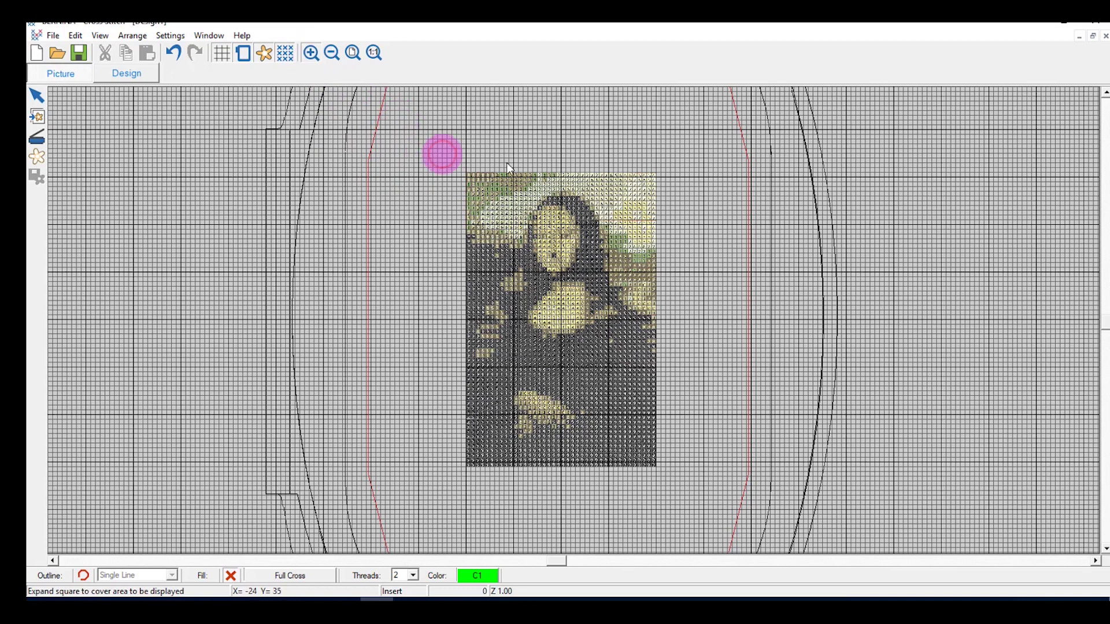
click(712, 244)
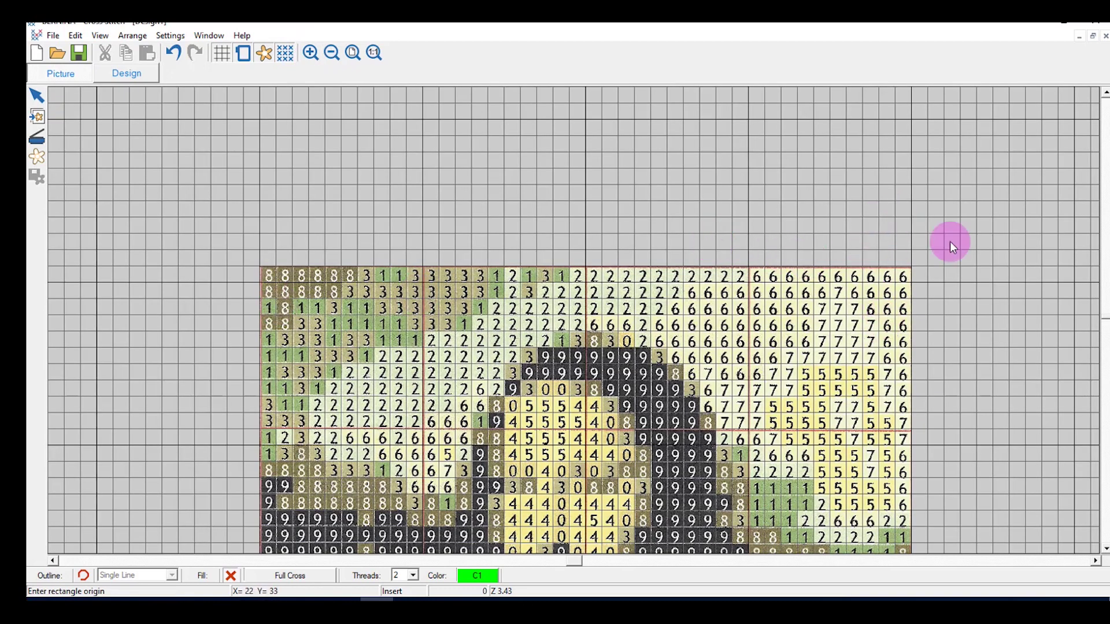